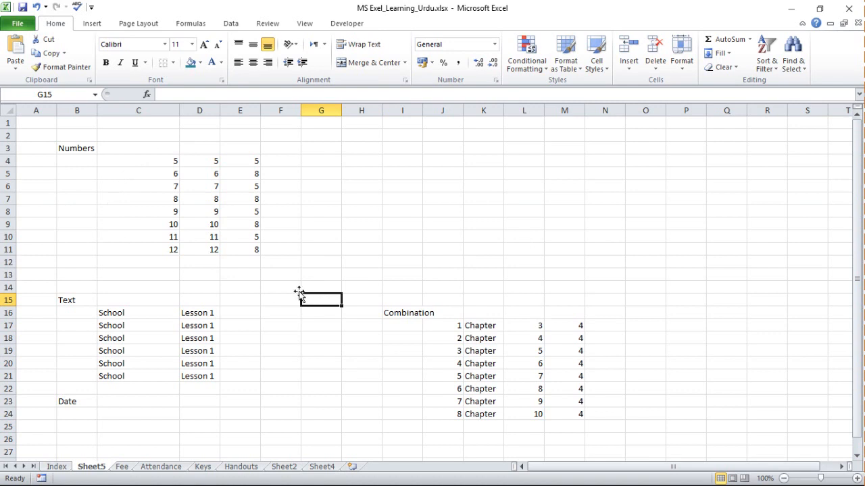
Clear all contents and formatting from the entire Sheet5 worksheet.
left_click(10, 111)
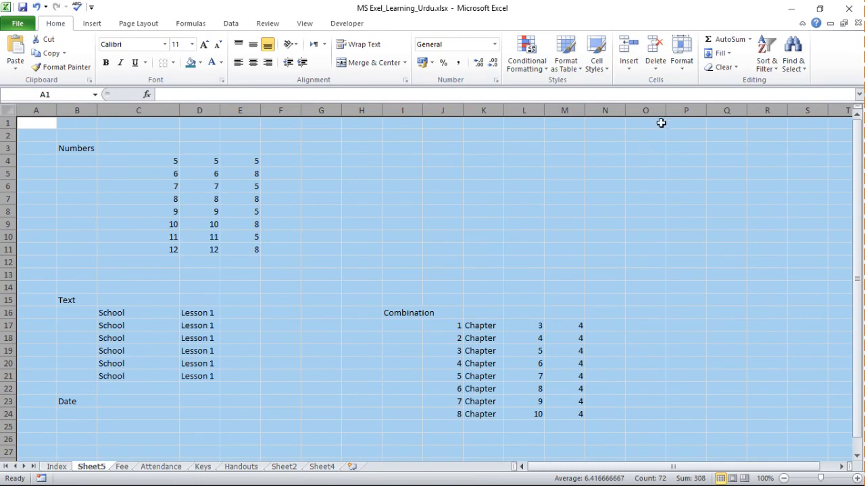
left_click(734, 67)
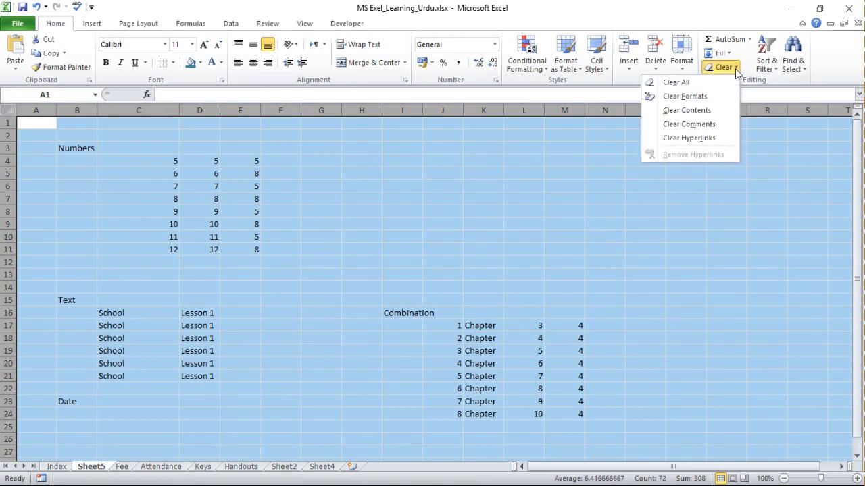
left_click(689, 82)
left_click(165, 201)
Enter the expression 3.47+5.09 as plain text, without an equals sign, in cell B3.
left_click(67, 144)
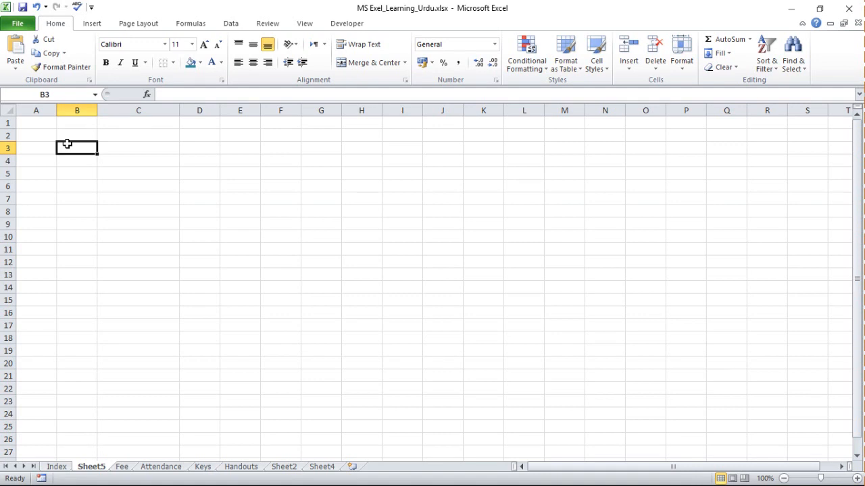
type("3.")
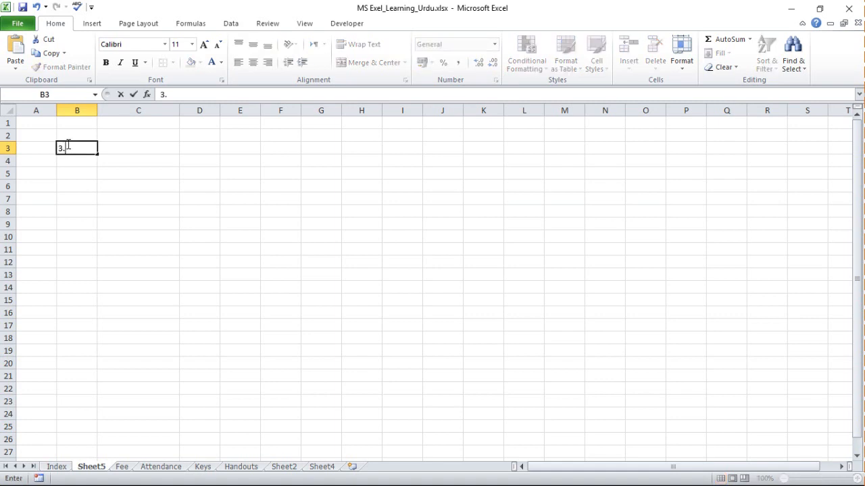
type("47+5.09")
key("Return")
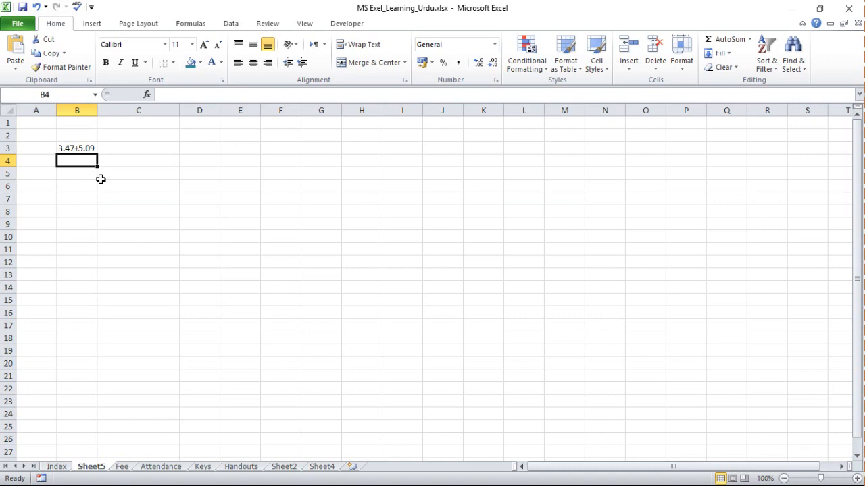
Enter the label Solve in cell B5, leaving B4 empty.
key("Return")
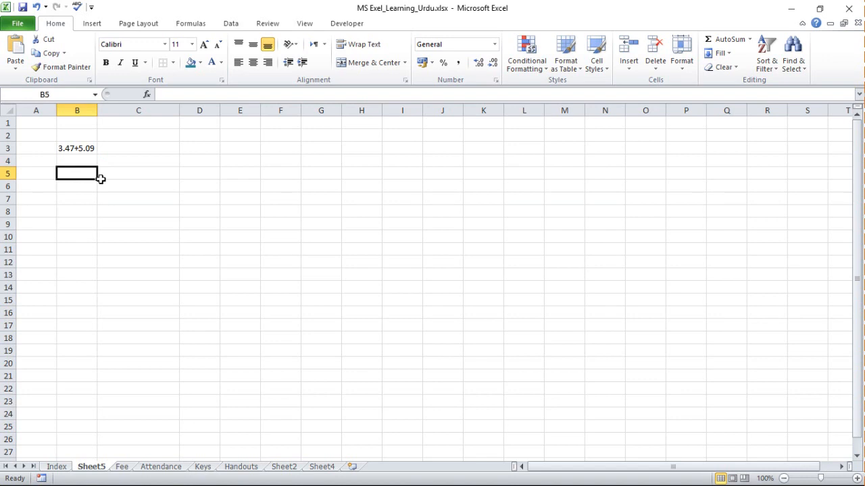
type("Sleve")
key("BackSpace")
key("BackSpace")
key("BackSpace")
key("BackSpace")
type("olve")
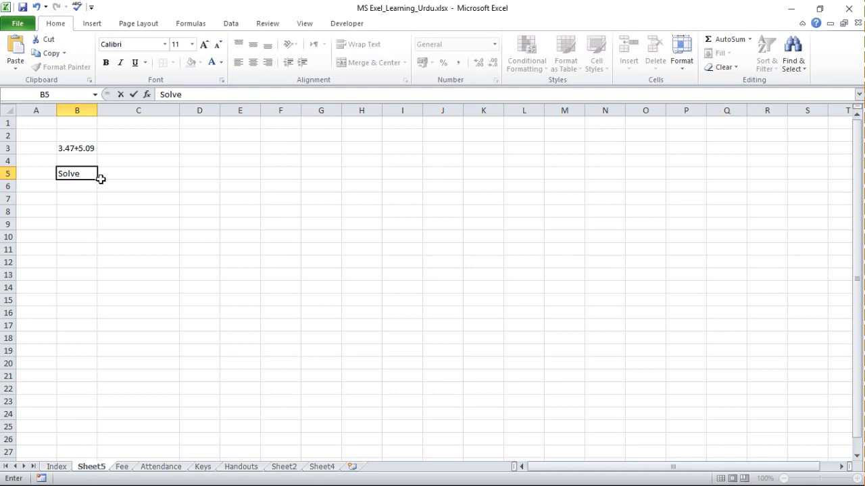
key("Return")
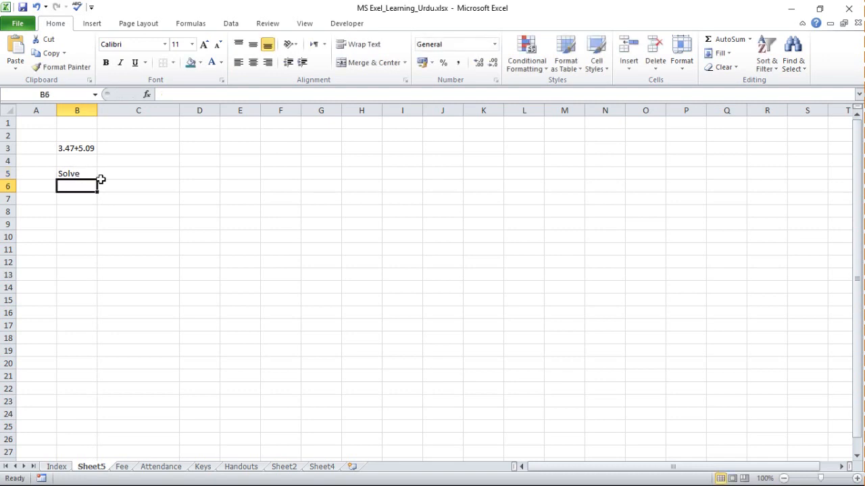
Enter 3.47+5.09 without an equals sign in cell B6, directly below the Solve label.
type("3.47+")
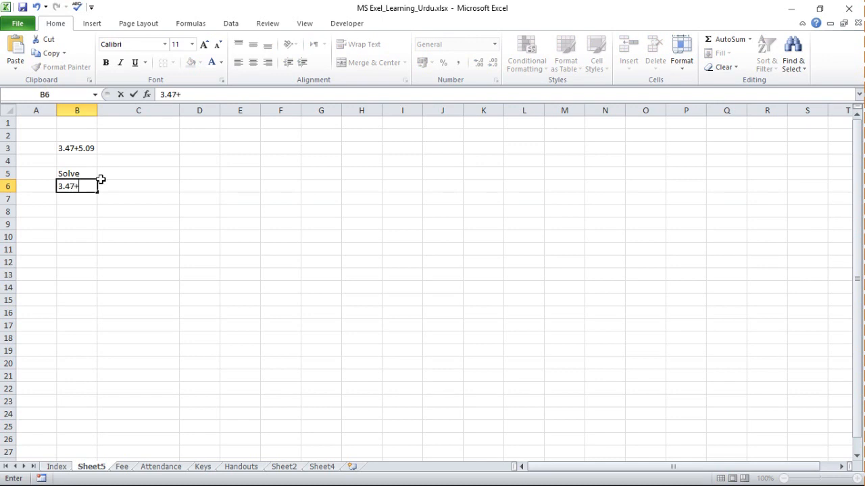
type("5.09")
key("Return")
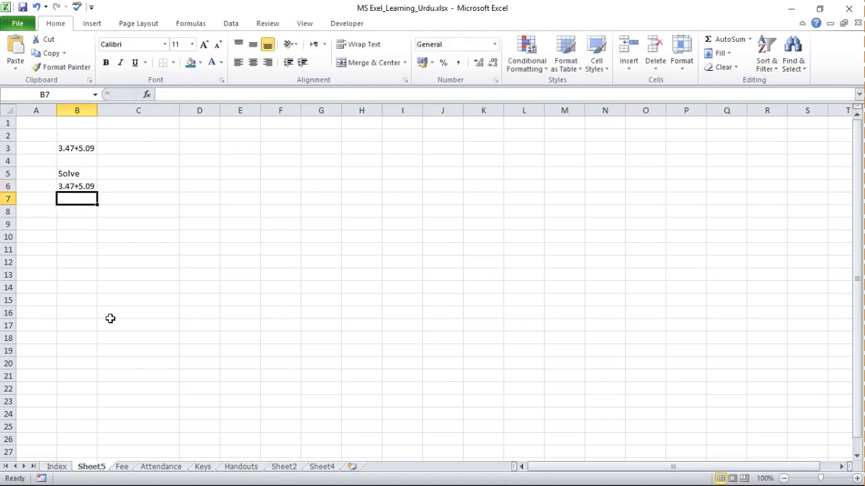
Enter the formula =3.47+5.09 in cell C6, beside the text expression under Solve.
left_click(73, 187)
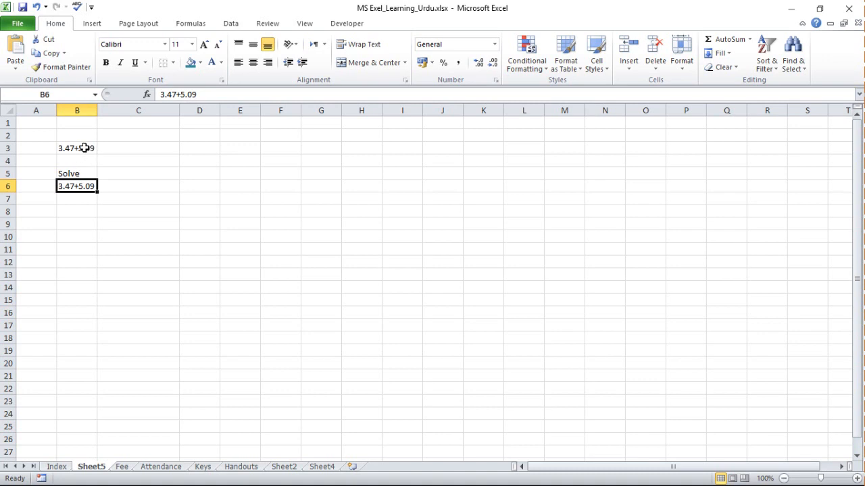
left_click(84, 147)
left_click(82, 192)
key("Right")
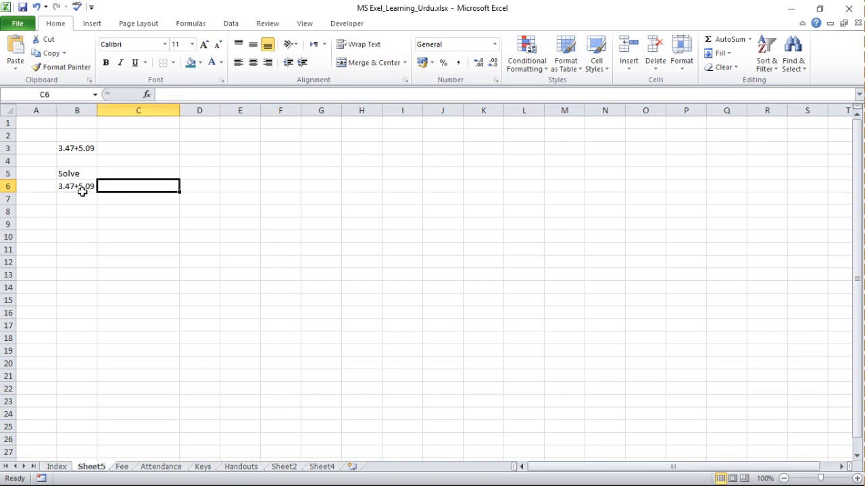
type("=")
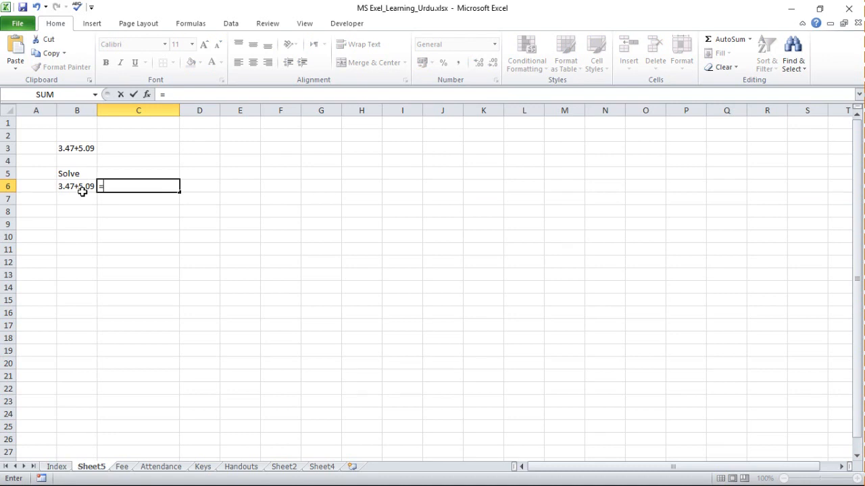
type("3.47+5.09")
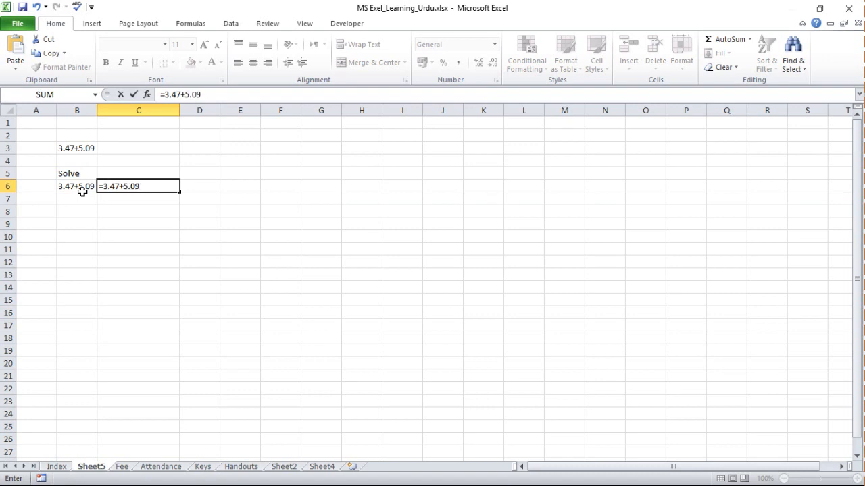
key("Return")
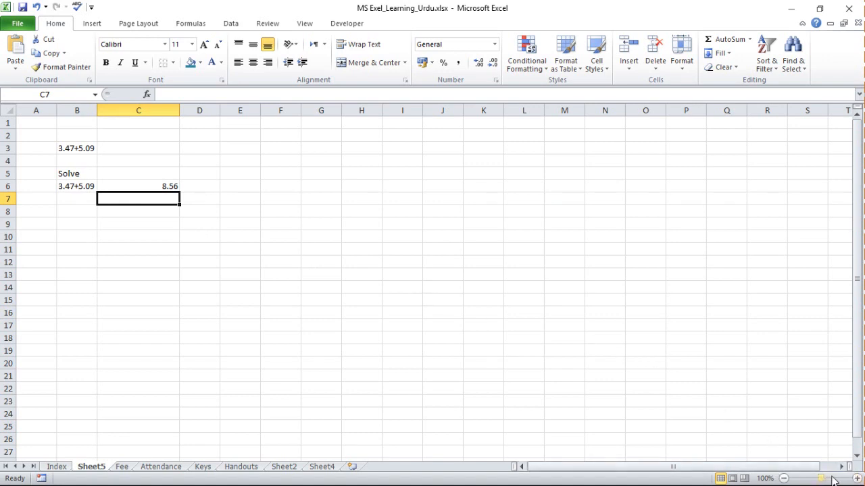
Set the worksheet to a custom zoom of 300%.
left_click(765, 478)
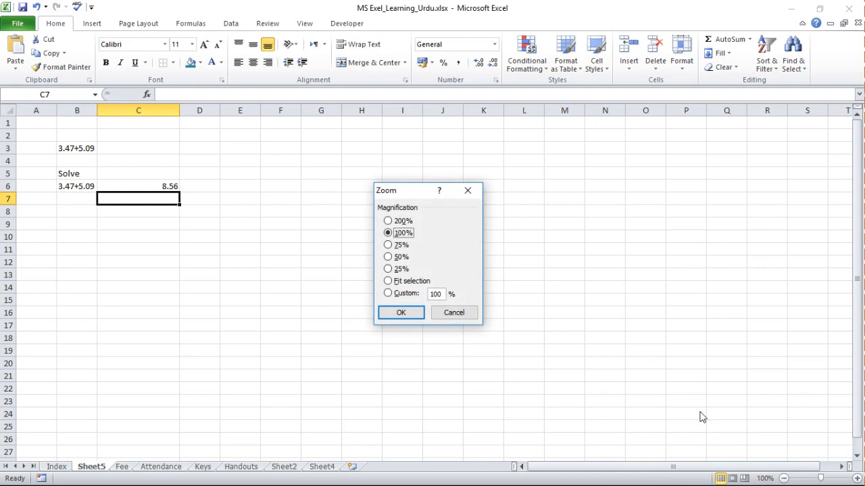
left_click(431, 293)
key("BackSpace")
key("BackSpace")
key("BackSpace")
type("300")
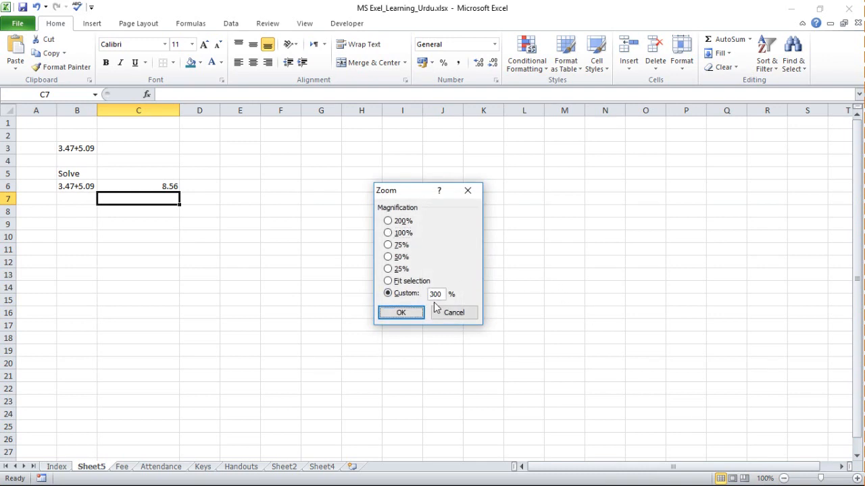
key("Return")
Format the range B2:E8 with a teal fill and white font colour.
left_click_drag(209, 201, 602, 370)
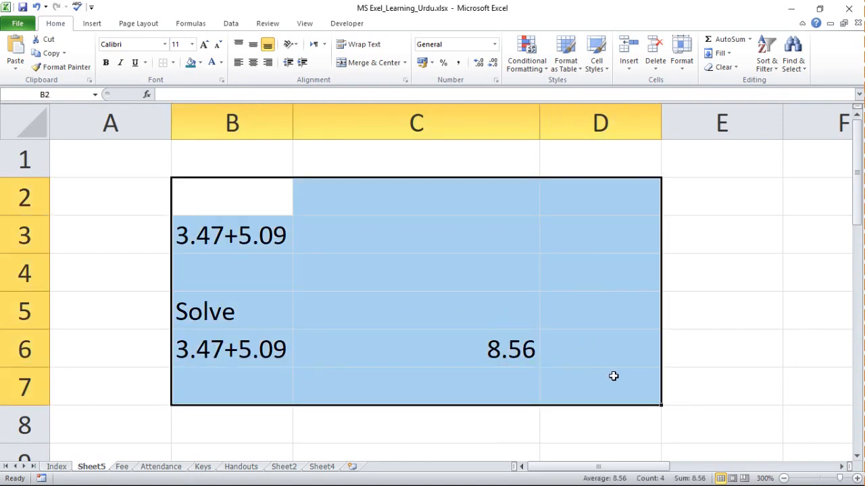
key("shift+Down")
key("shift+Right")
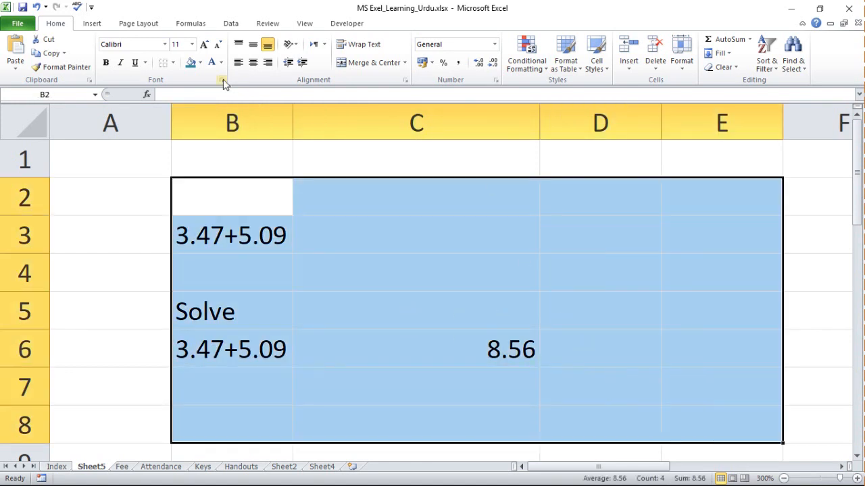
left_click(190, 63)
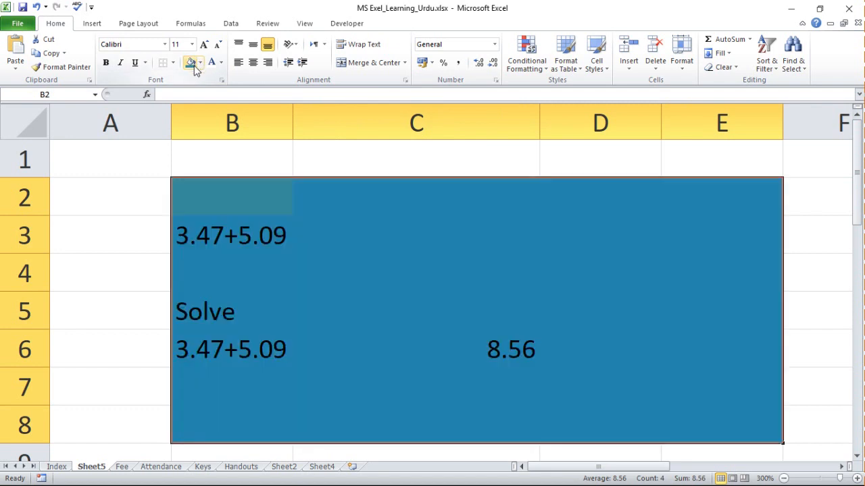
left_click(211, 62)
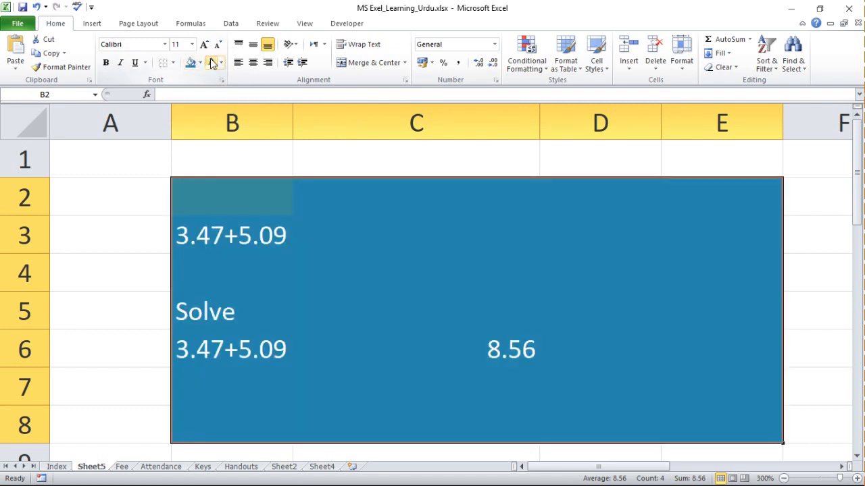
Edit the text expression in cell B6 to read 3.47+5.92.
left_click(376, 330)
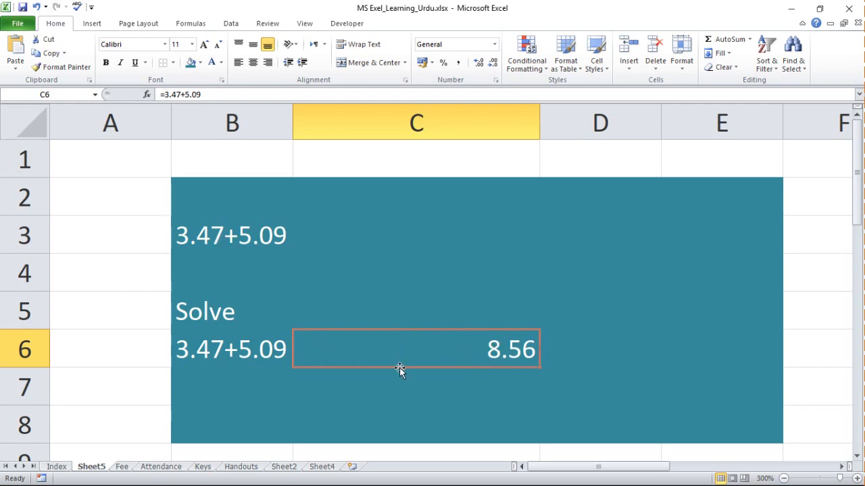
left_click(568, 363)
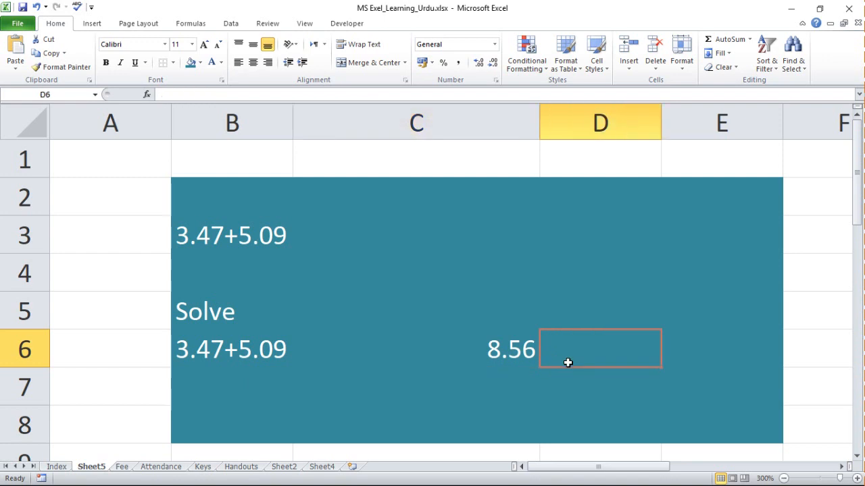
double_click(274, 358)
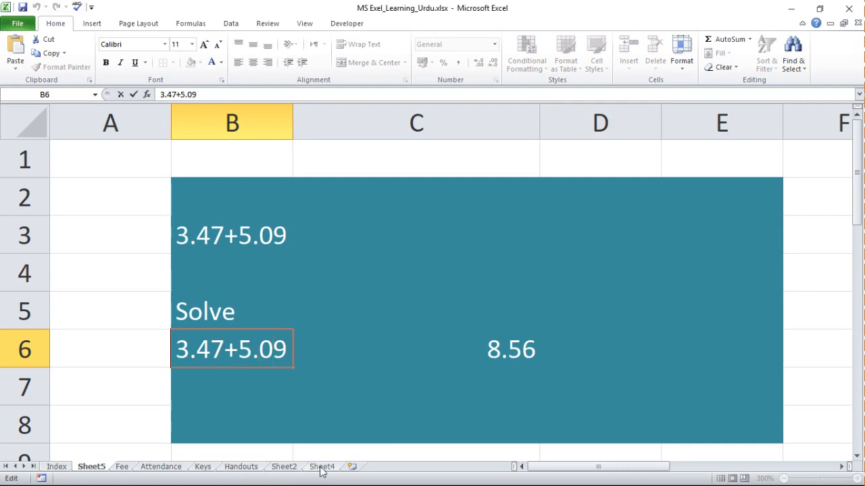
key("shift+Right")
key("shift+Right")
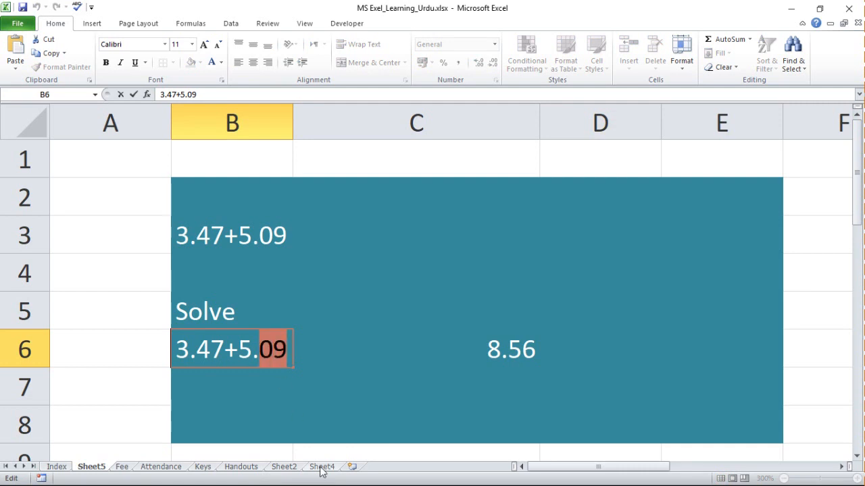
type("92")
key("Return")
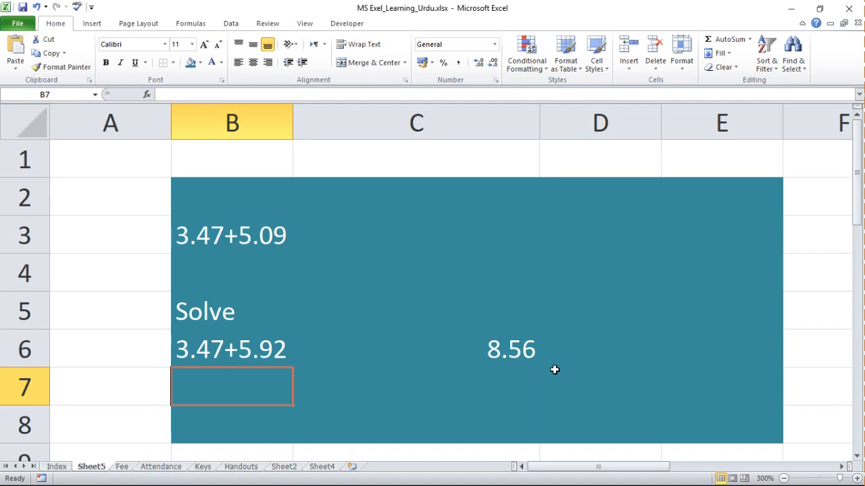
Change the formula in cell C6 to =3.47+5.92 to match the expression in B6.
left_click(529, 356)
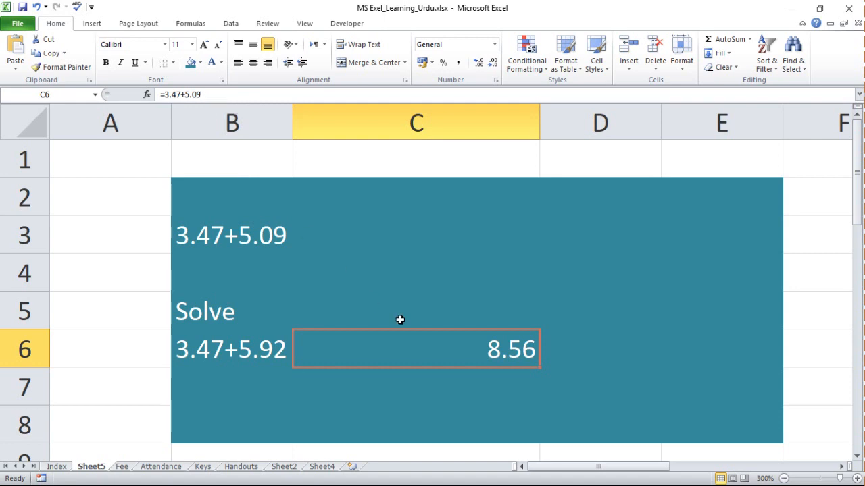
double_click(424, 353)
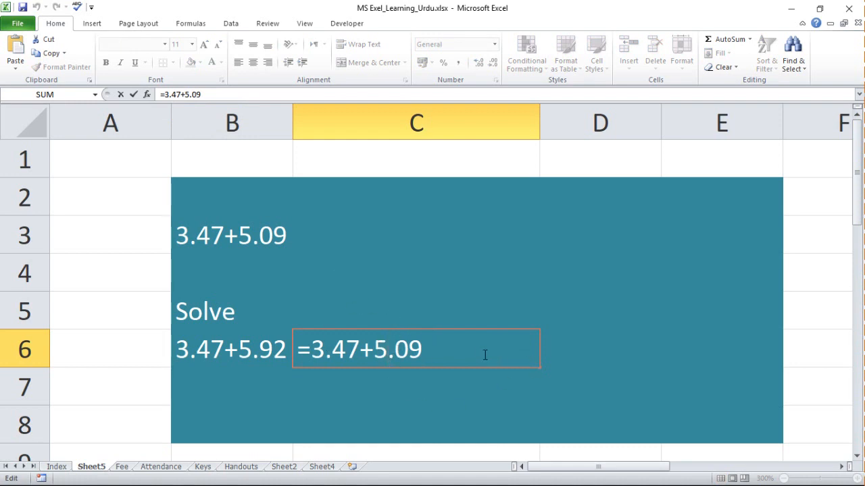
left_click(437, 347)
key("BackSpace")
key("BackSpace")
type("92")
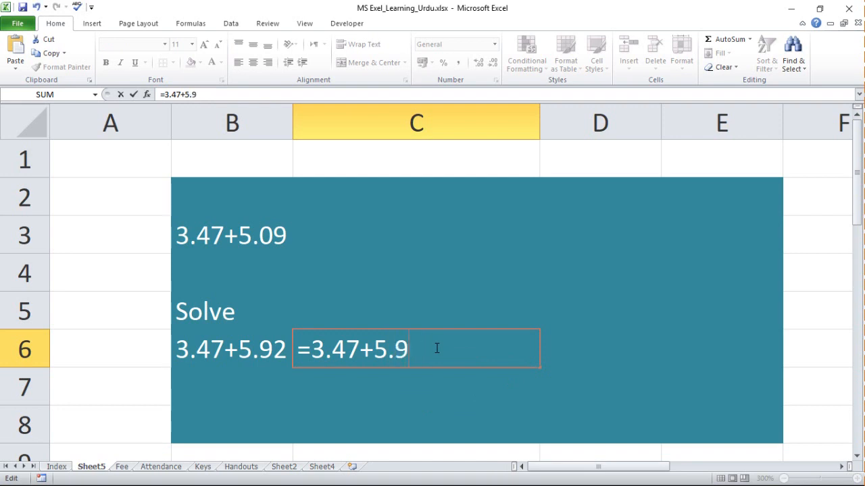
key("Return")
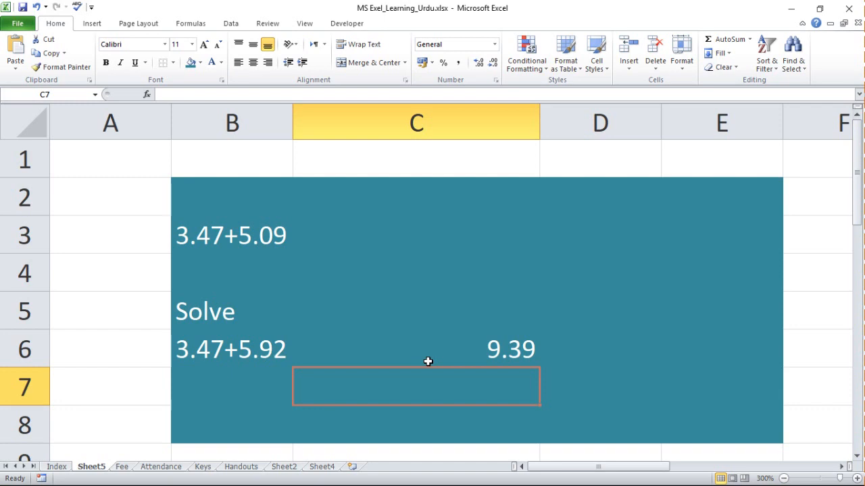
Change the formula in cell C6 to =1600+23560.7.
left_click(237, 347)
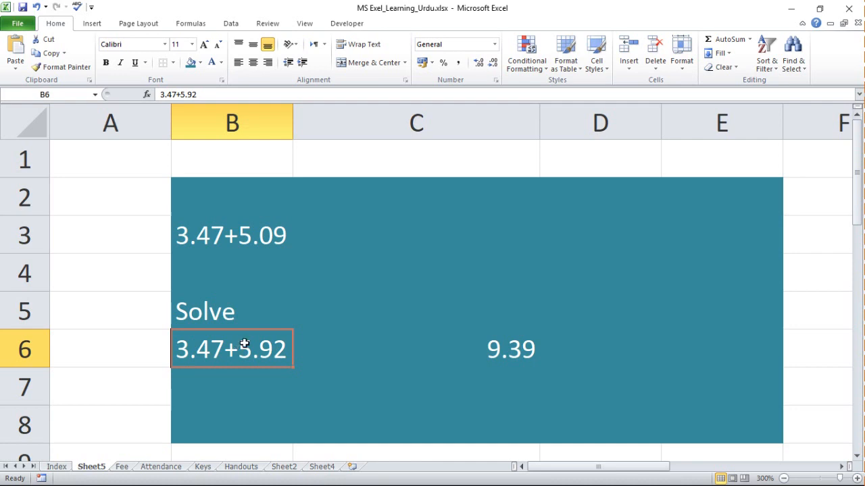
left_click(431, 345)
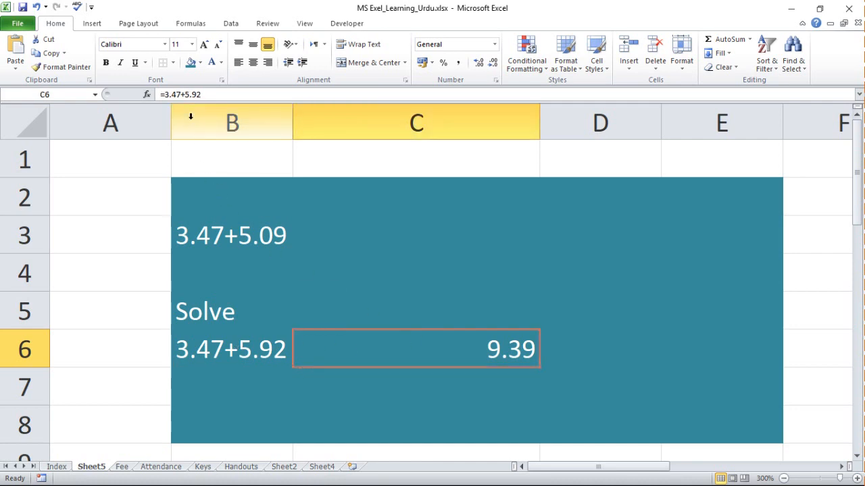
left_click(166, 94)
left_click_drag(166, 94, 182, 94)
type("1600")
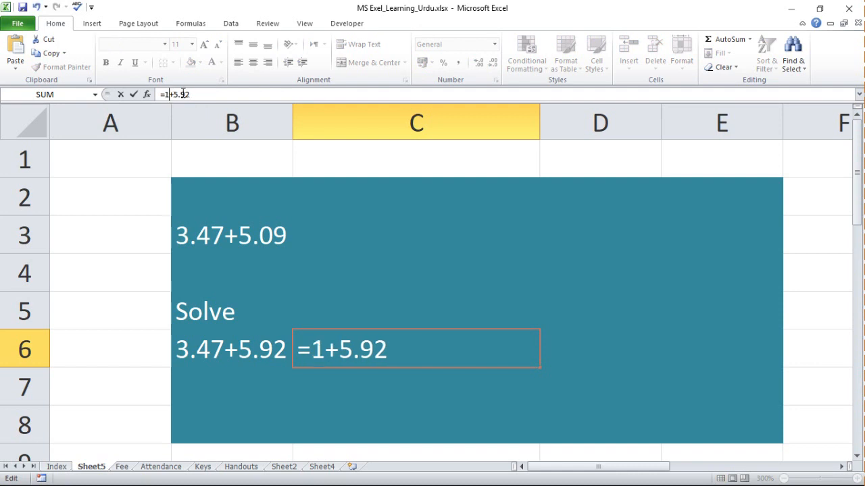
key("Right")
key("shift+Right")
key("shift+Right")
key("shift+Right")
key("shift+Right")
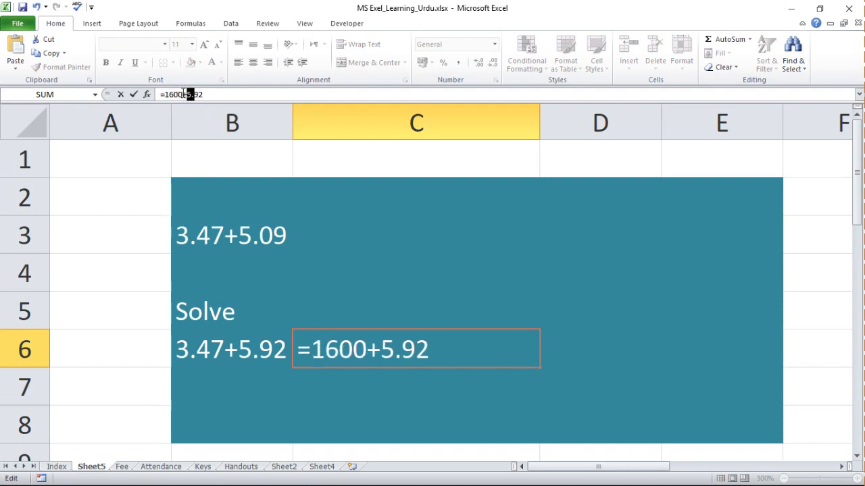
key("shift+Left")
key("BackSpace")
type("3")
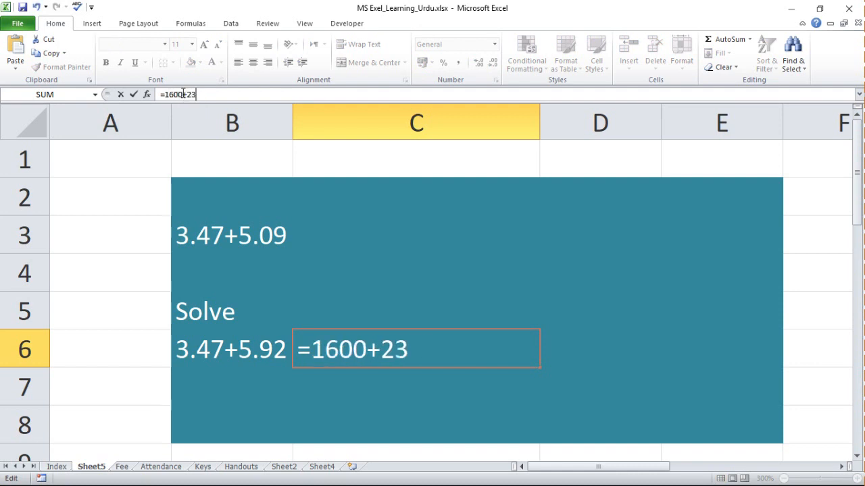
type("560")
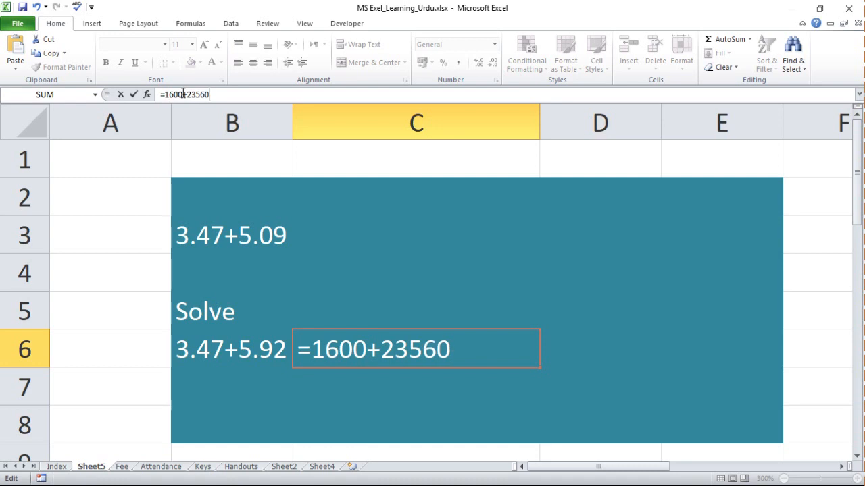
type(".7")
key("Return")
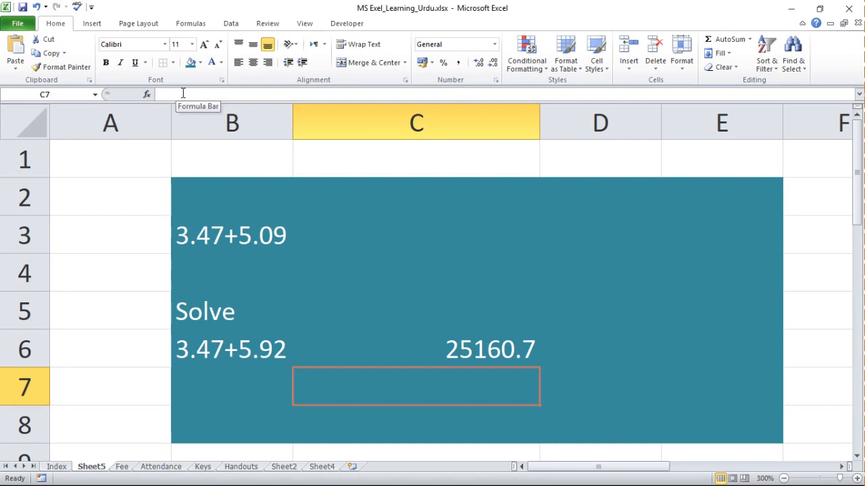
Clear the contents of the range B2:C7, keeping its teal formatting.
left_click(192, 201)
left_click_drag(193, 201, 538, 370)
key("Delete")
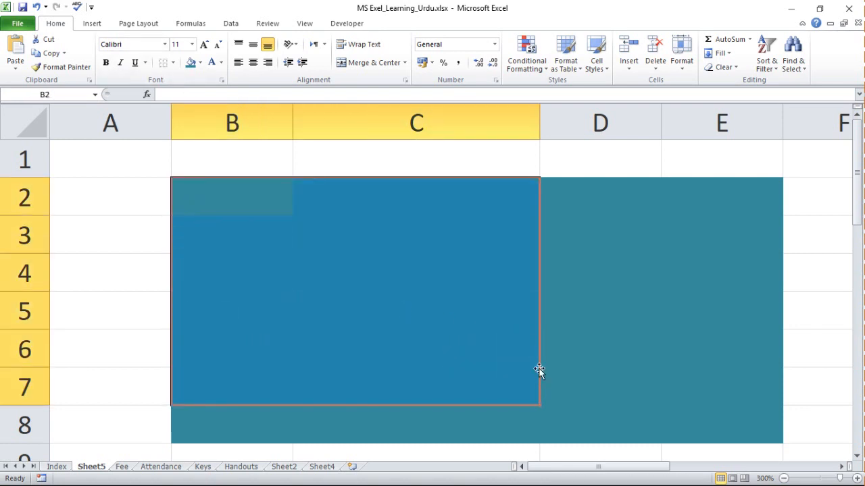
Enter the cell-reference formula =C3+B3 in cell D3 and check the stored formula.
left_click(281, 240)
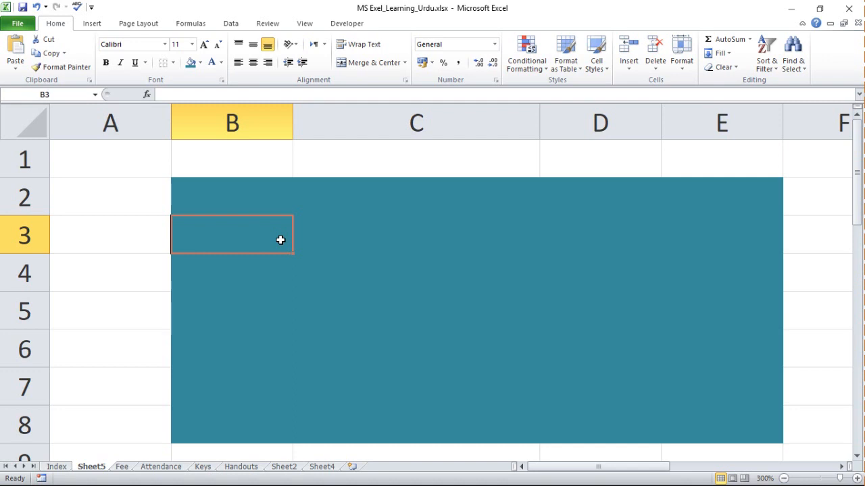
key("Right")
key("Right")
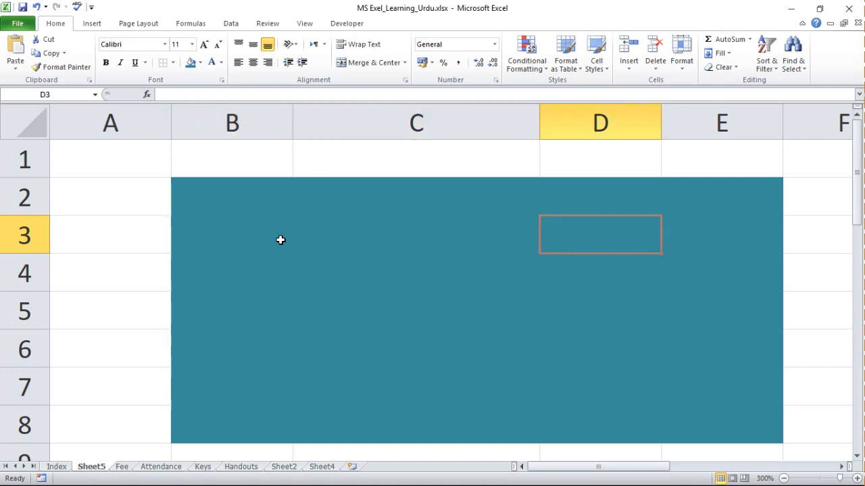
type("=")
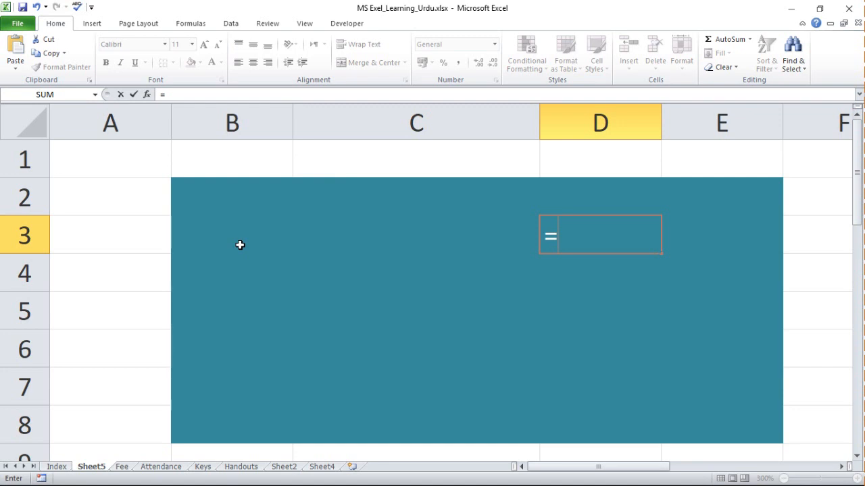
type("c3")
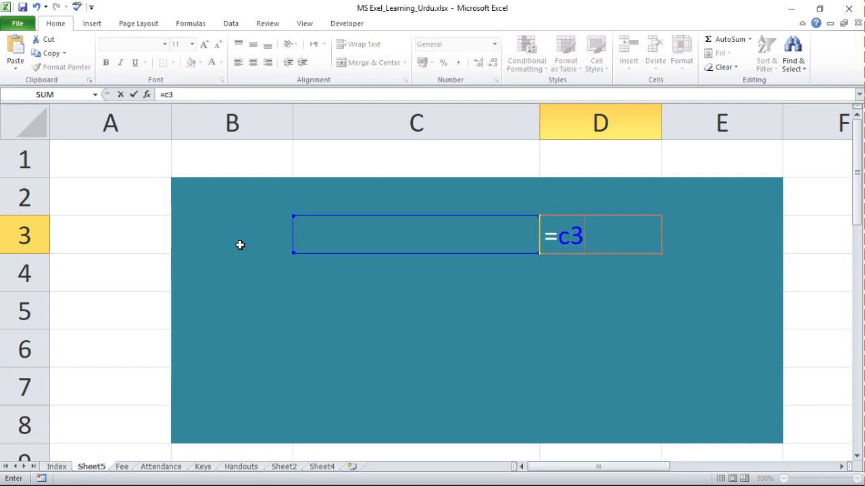
type("+b3")
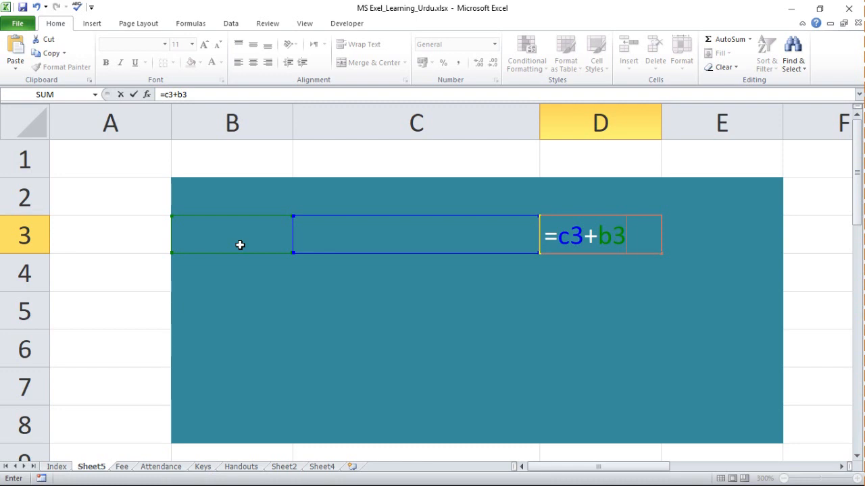
key("Return")
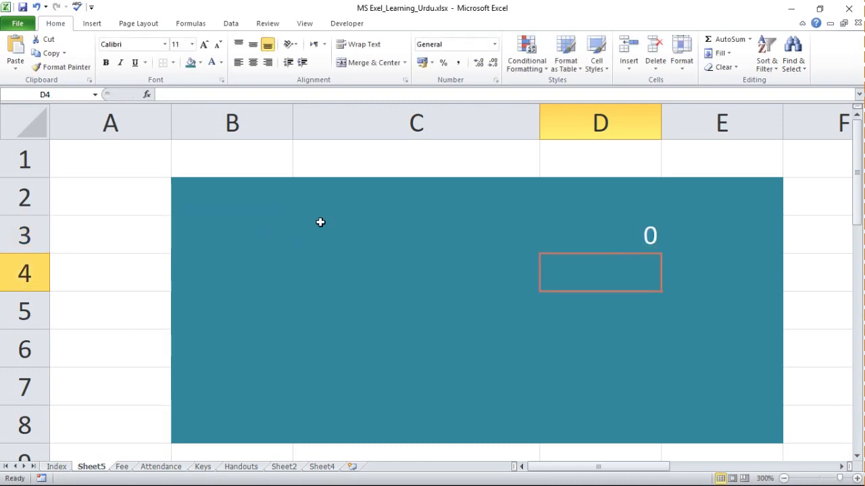
left_click(615, 235)
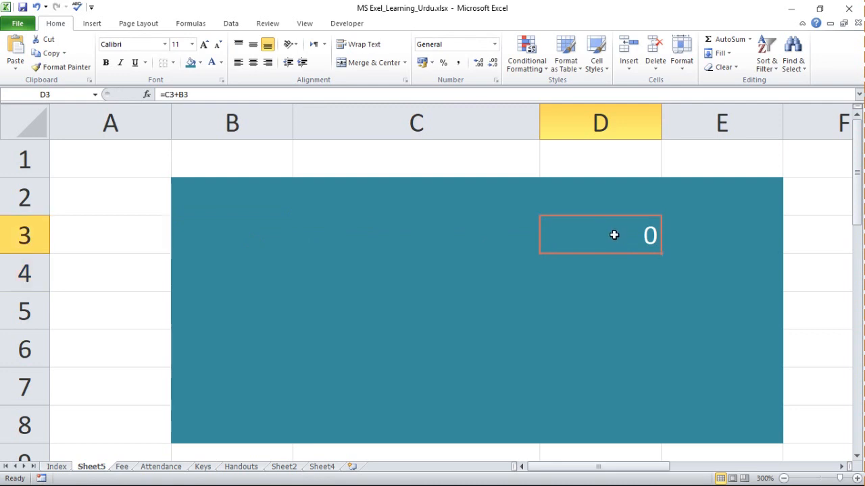
Enter 4.7 in cell B3 and 67 in cell C3, and check the sum formula in D3.
left_click(450, 242)
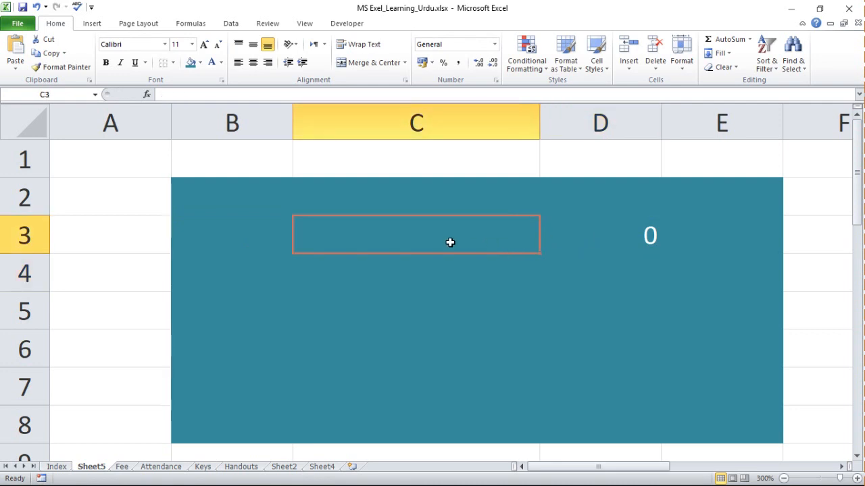
key("Left")
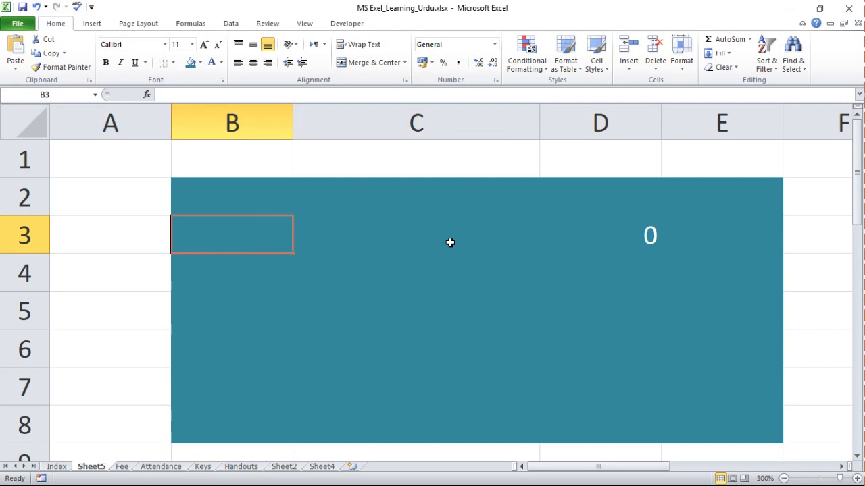
type("4.7")
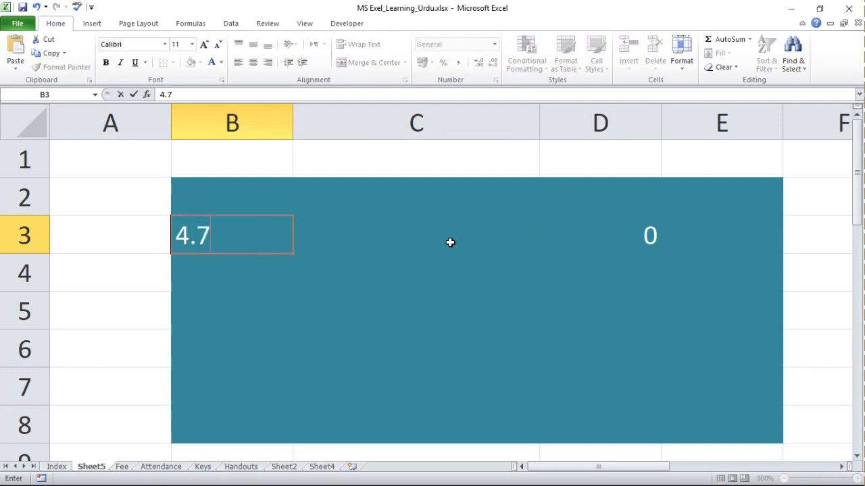
left_click(450, 241)
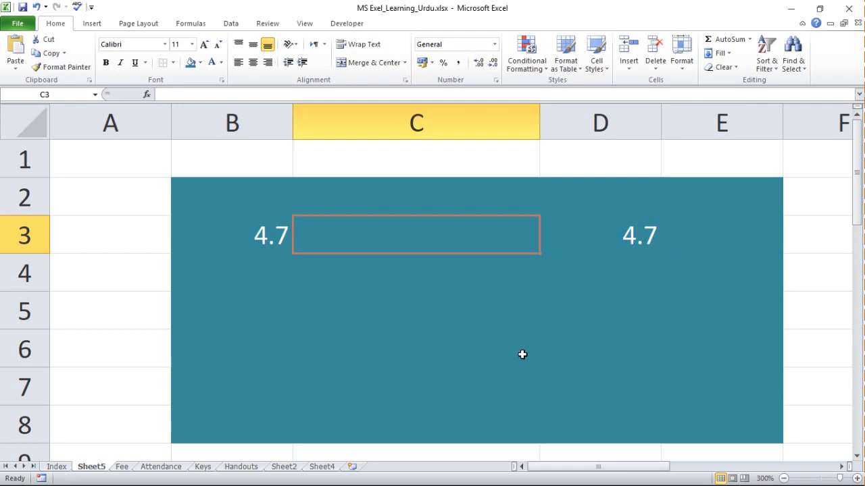
type("67")
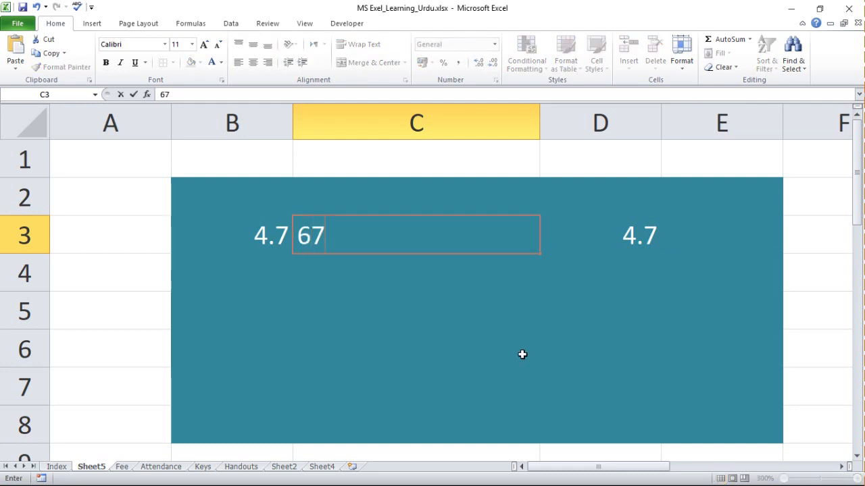
key("Return")
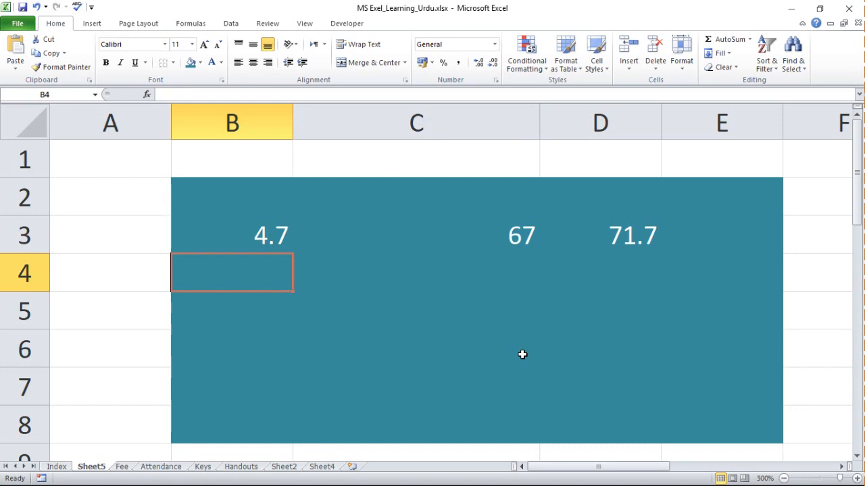
key("Up")
key("Right")
key("Right")
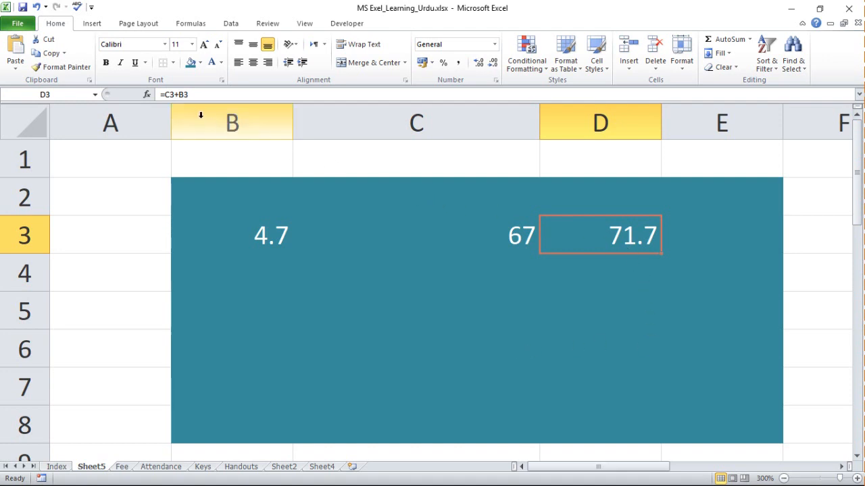
Set cell B3 to 78 and cell C3 to 9087.
left_click(269, 239)
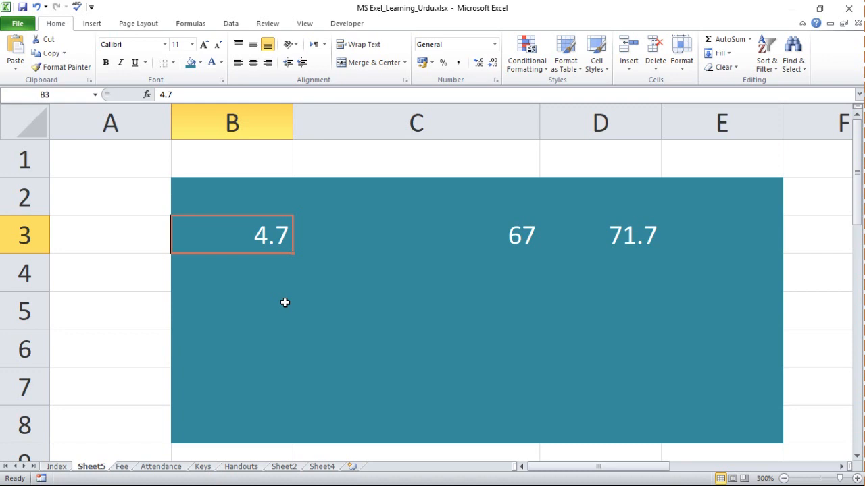
type("78")
key("Return")
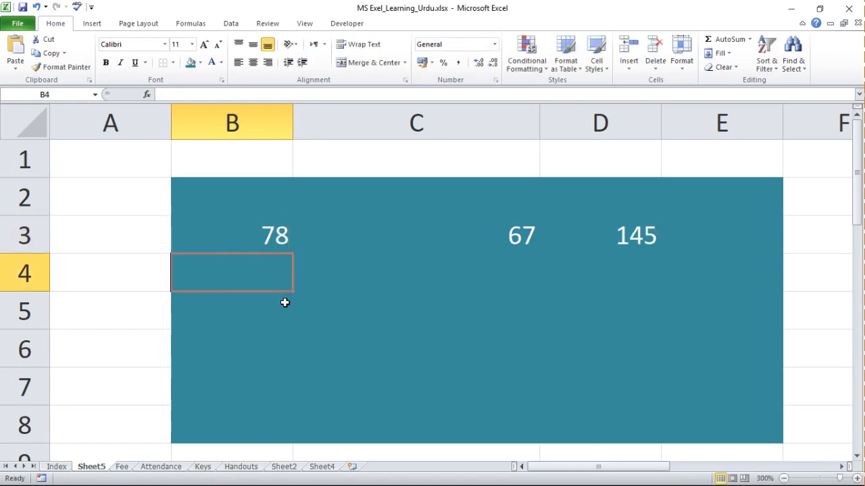
key("Up")
key("Right")
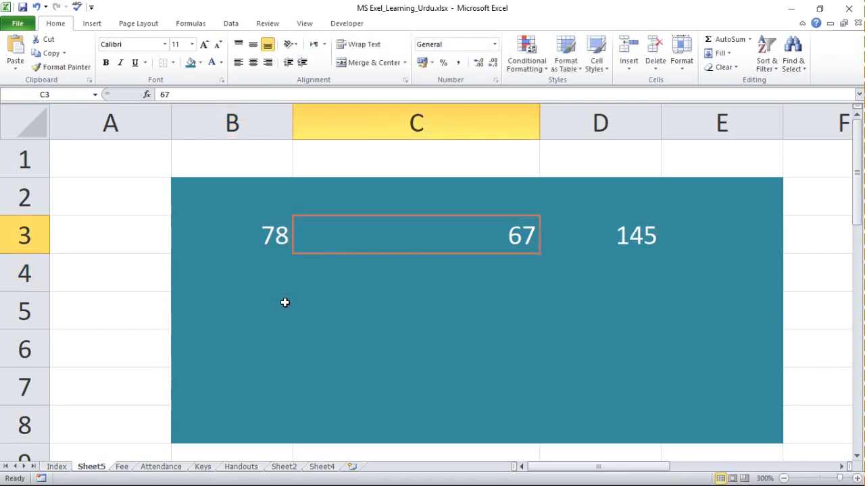
type("9087")
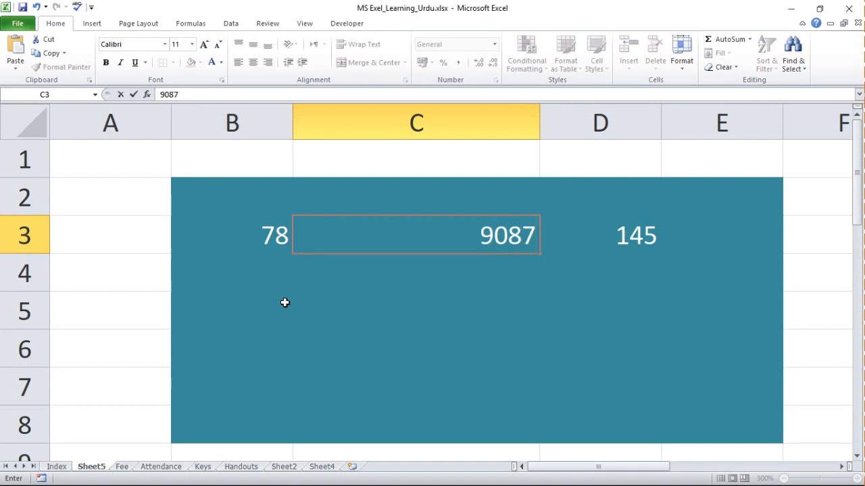
key("Return")
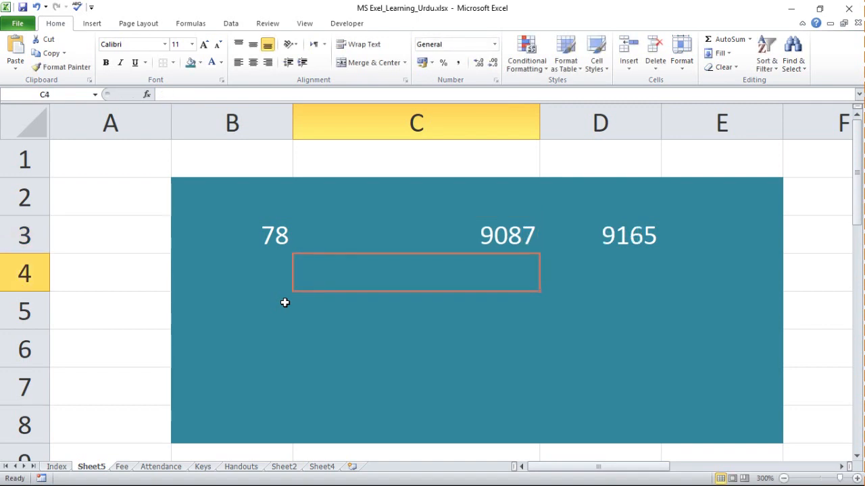
Extend the formula in cell D3 to =C3+B3-E3 so that it also subtracts cell E3.
key("Up")
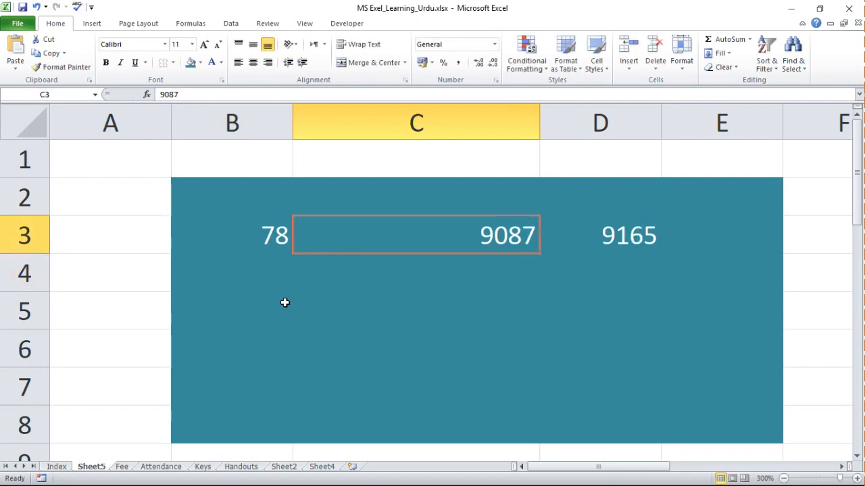
key("Right")
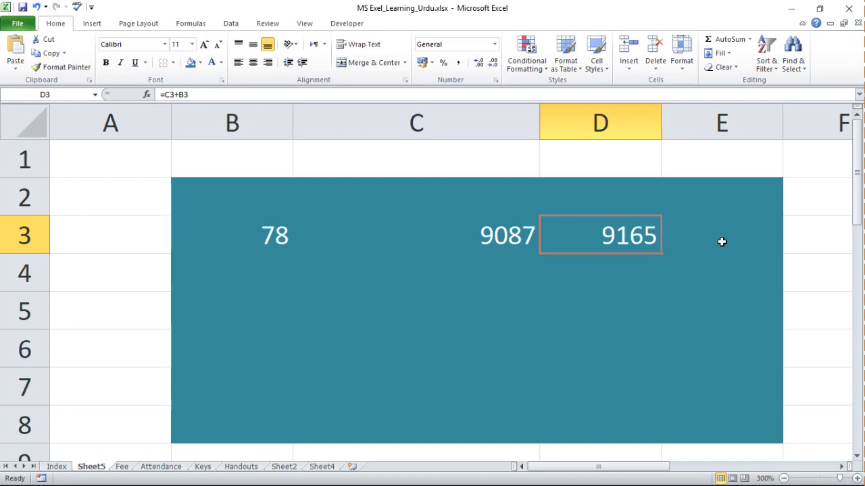
left_click(380, 94)
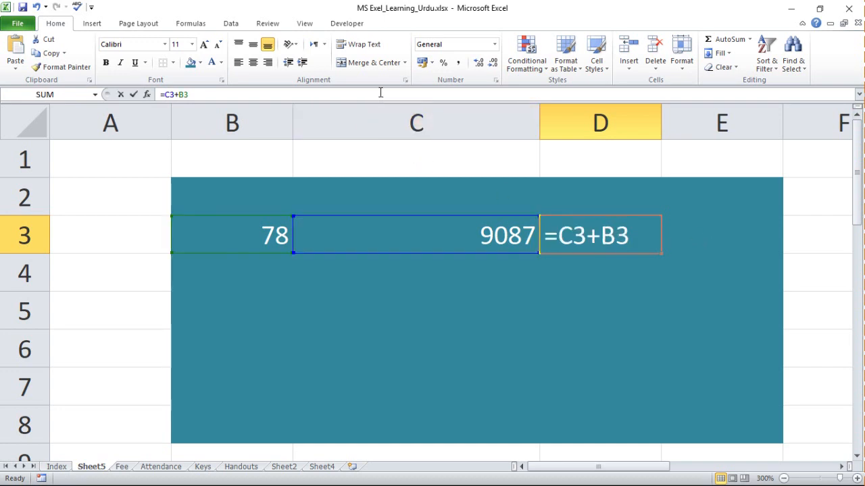
type("-")
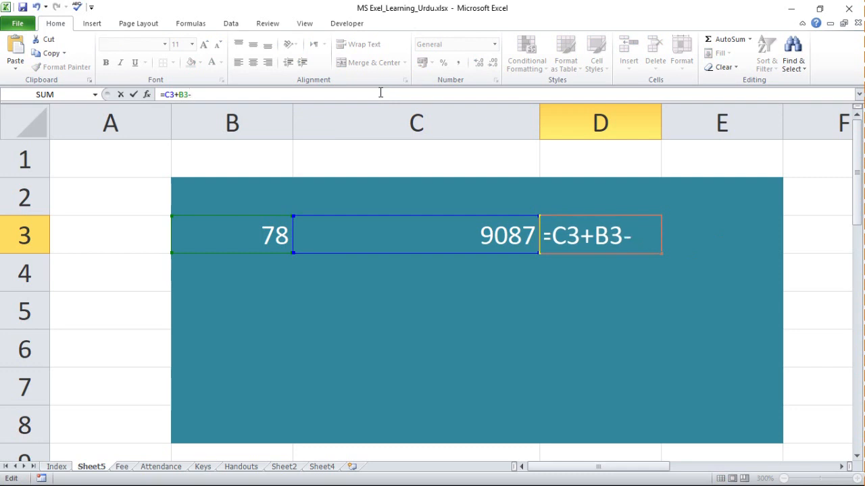
type("e")
key("BackSpace")
key("BackSpace")
key("Return")
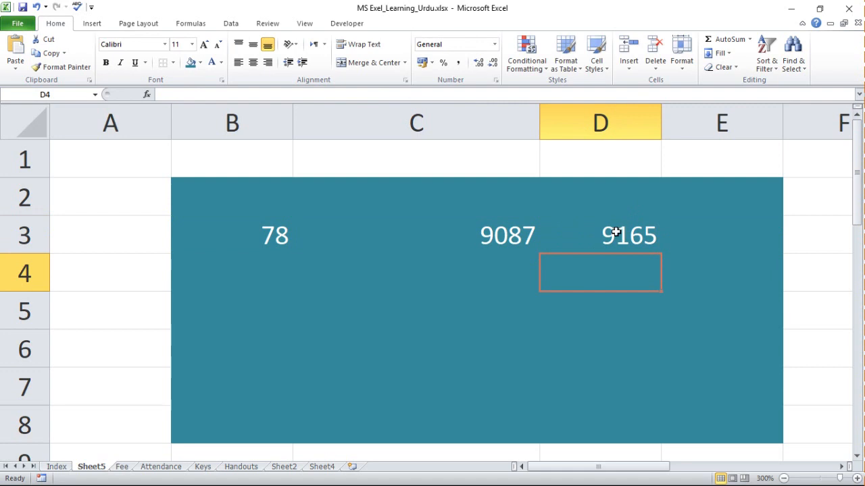
Enter 65 in cell E3 as the value subtracted by the formula in D3.
left_click(717, 231)
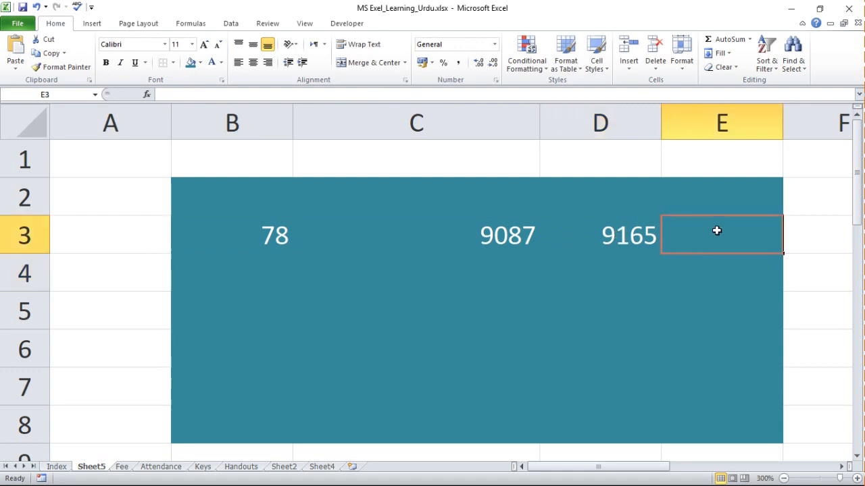
type("65")
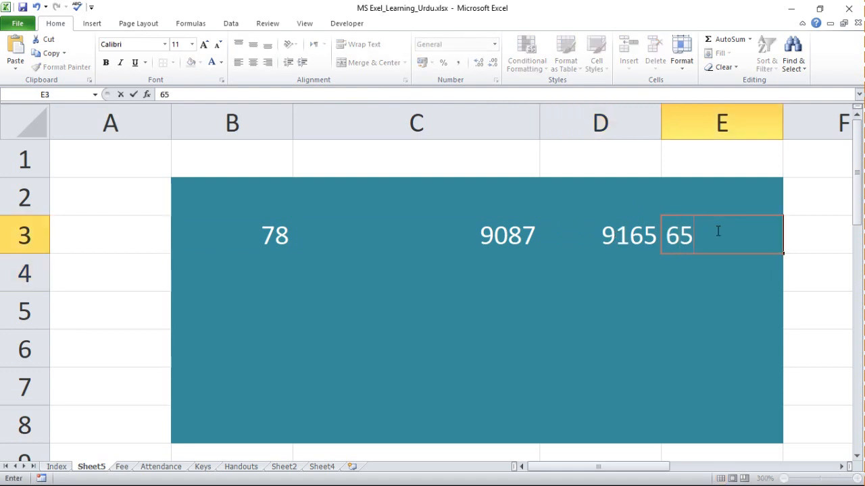
key("Return")
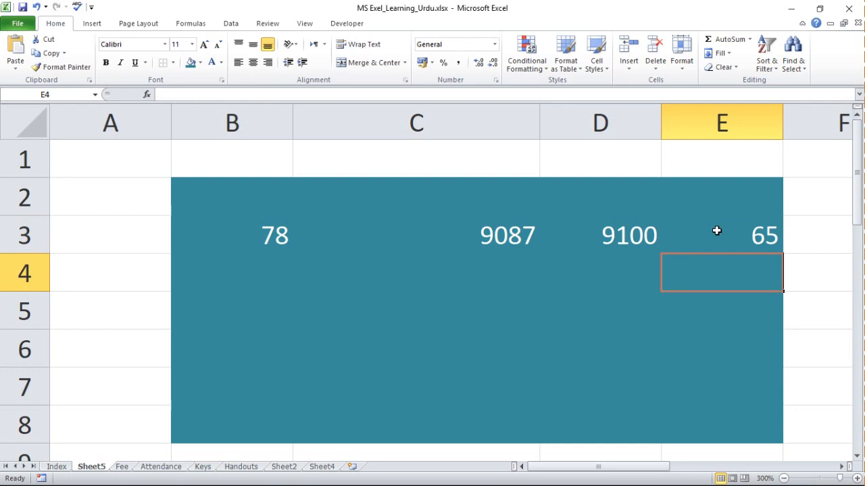
Extend the formula in cell D3 to =C3+B3-E3+D4 and enter 100 in cell D4.
left_click(633, 238)
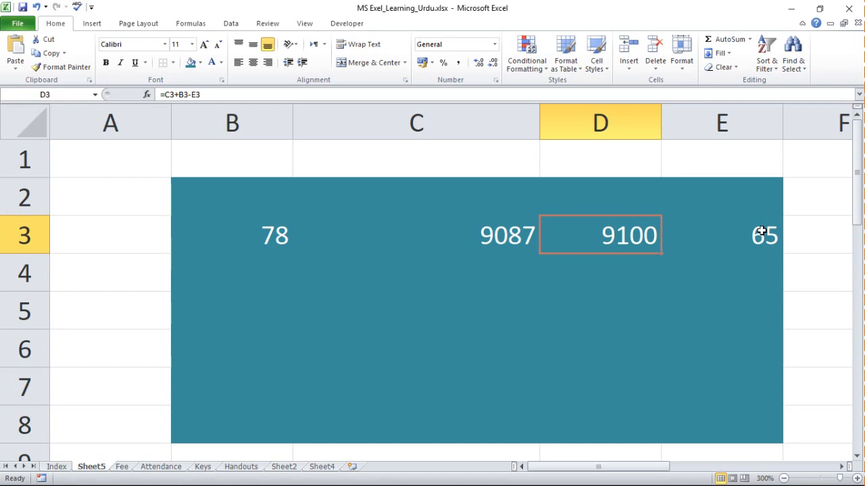
left_click(619, 272)
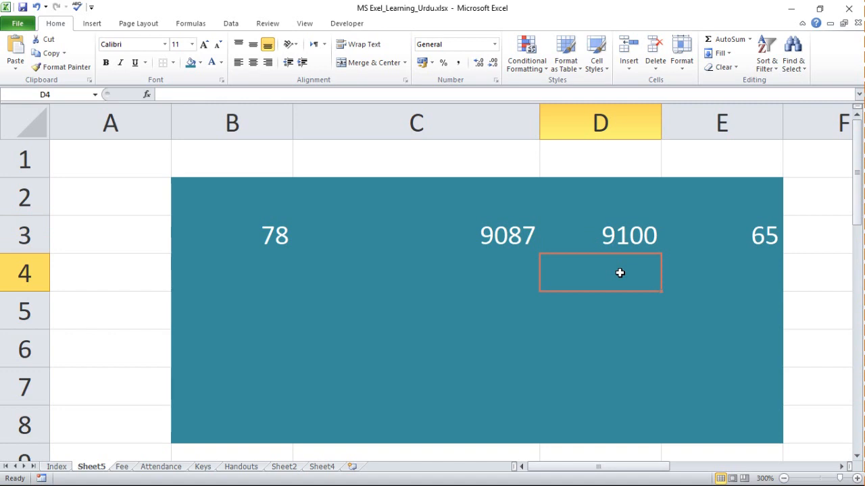
left_click(612, 244)
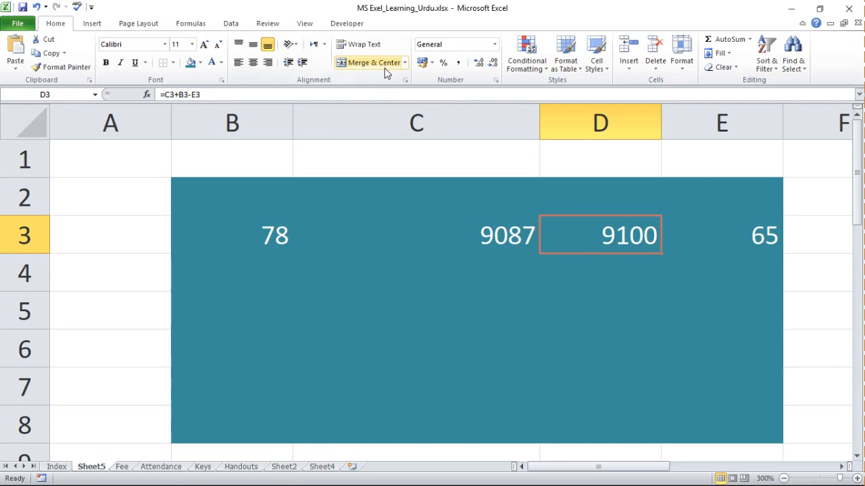
left_click(378, 95)
type("+")
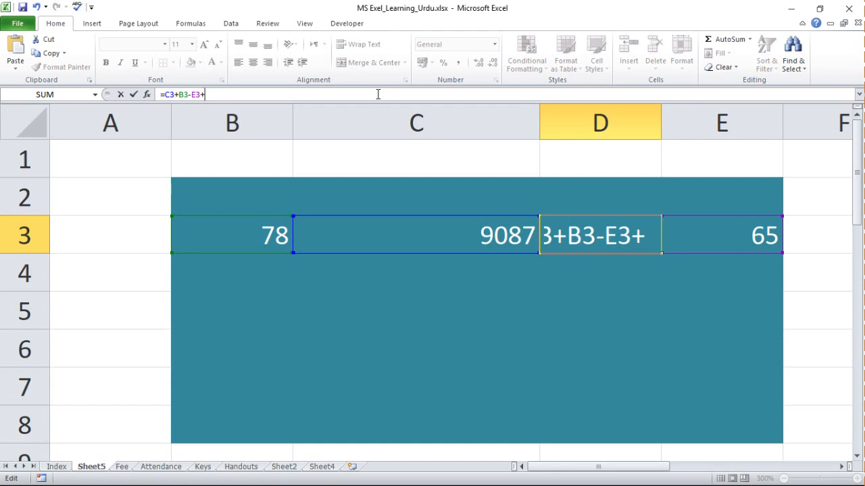
left_click(592, 270)
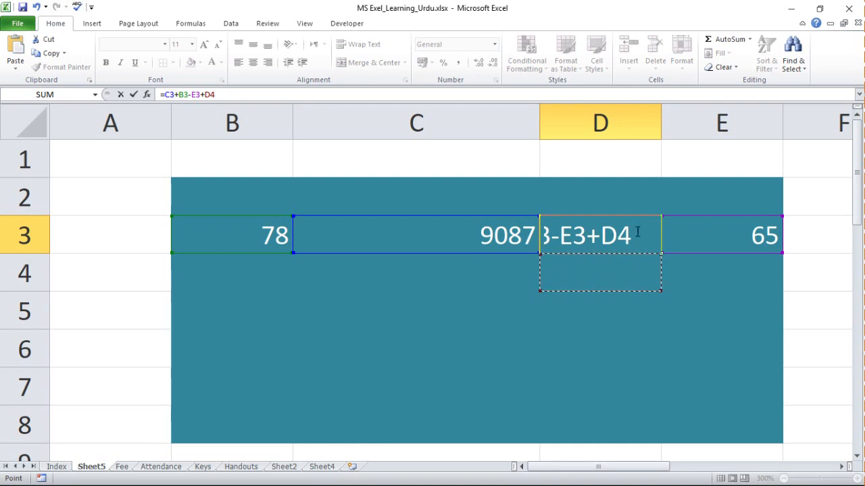
key("Return")
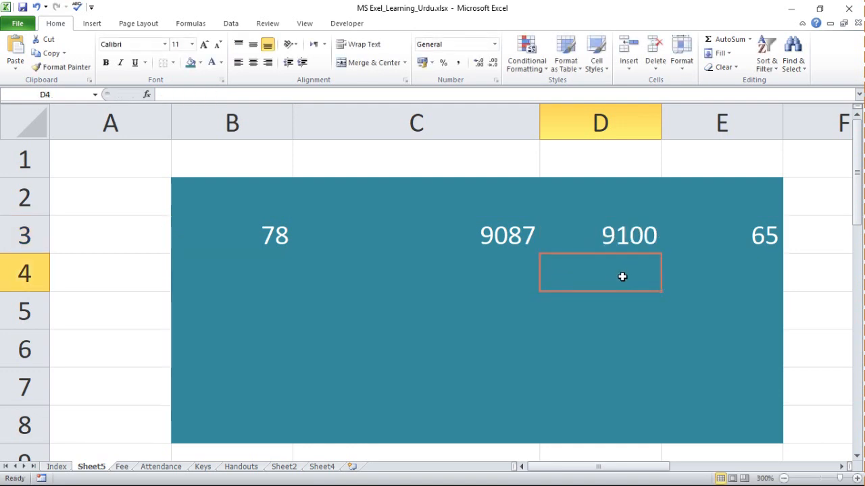
type("100")
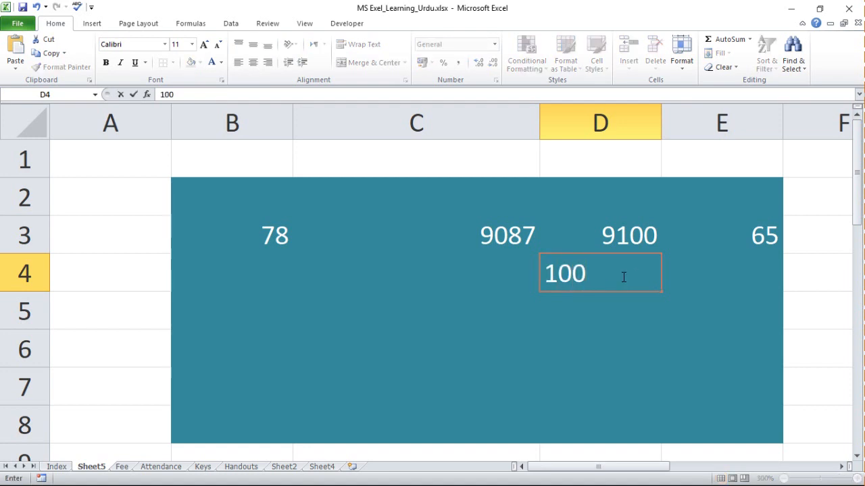
key("Return")
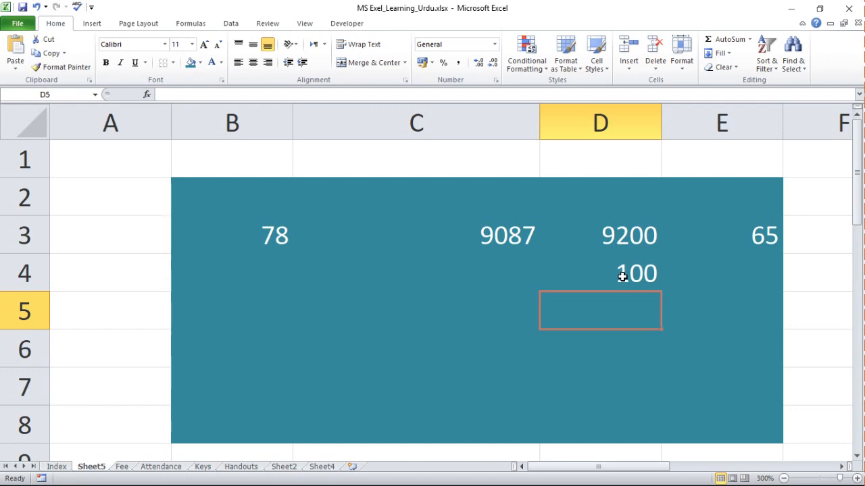
Clear the contents of cells B3:E4.
left_click_drag(241, 245, 666, 263)
key("Delete")
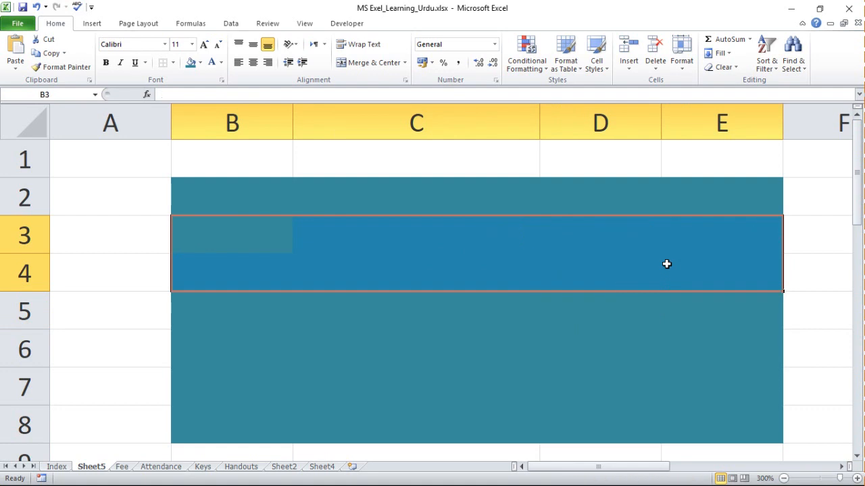
left_click(257, 240)
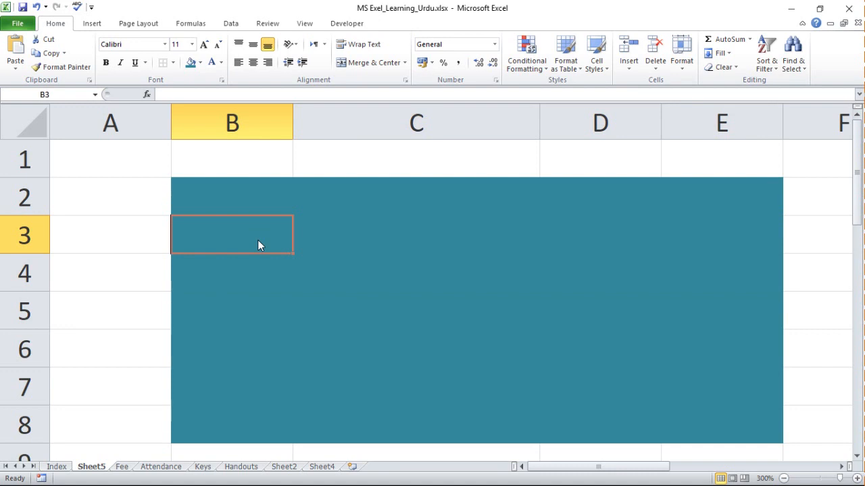
Enter 2 in cell B2 and 4 in cell C2.
key("Up")
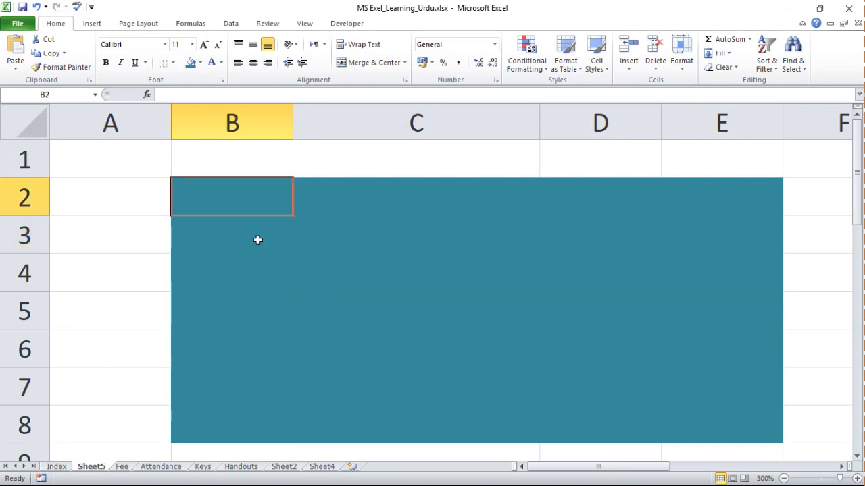
type("2")
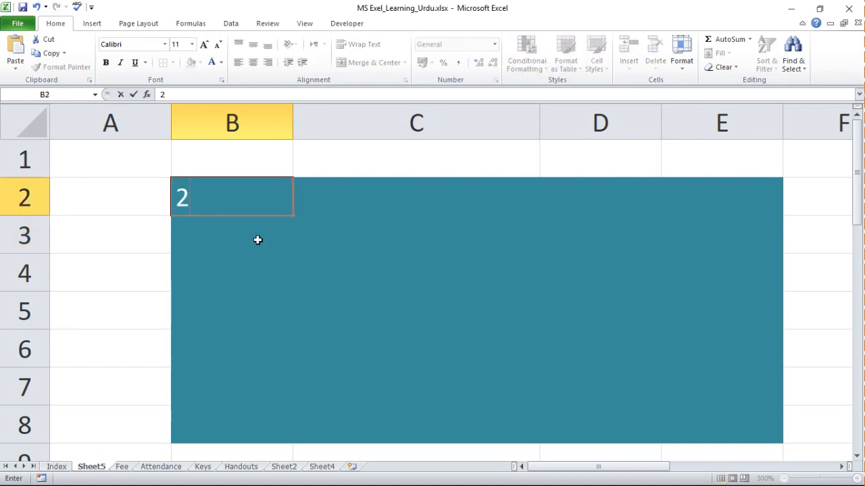
key("Tab")
type("4")
key("Return")
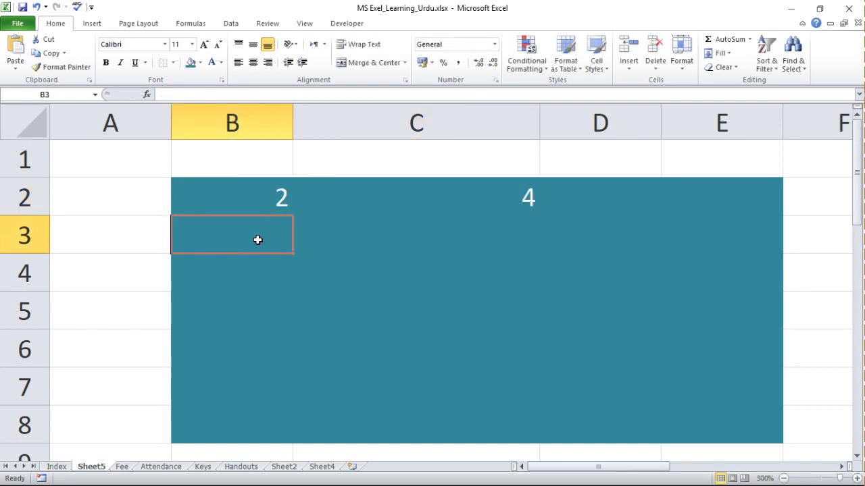
Enter 3 and 9 in B3:C3 and 4 and 16 in B4:C4, and clear both rows again.
type("3")
key("Tab")
type("9")
key("Return")
type("4")
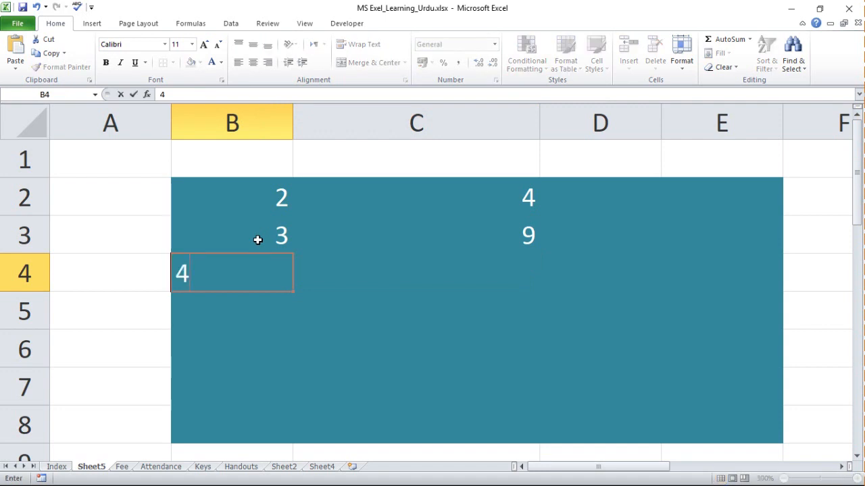
key("Tab")
type("16")
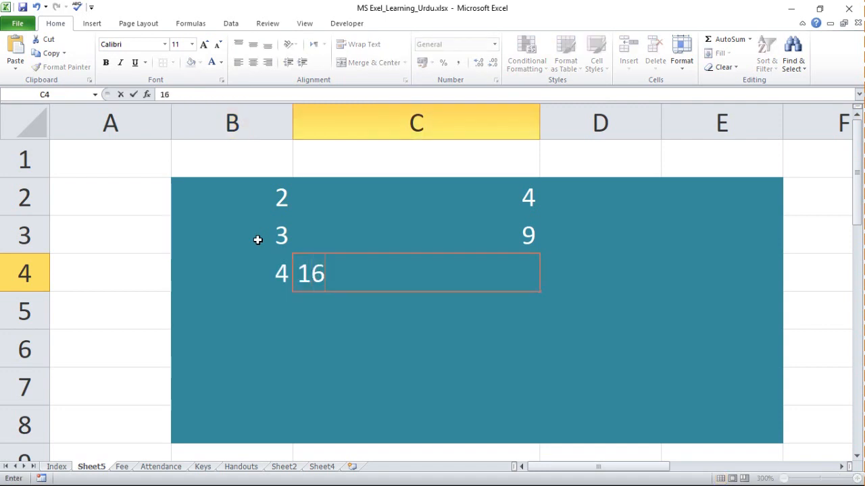
key("Return")
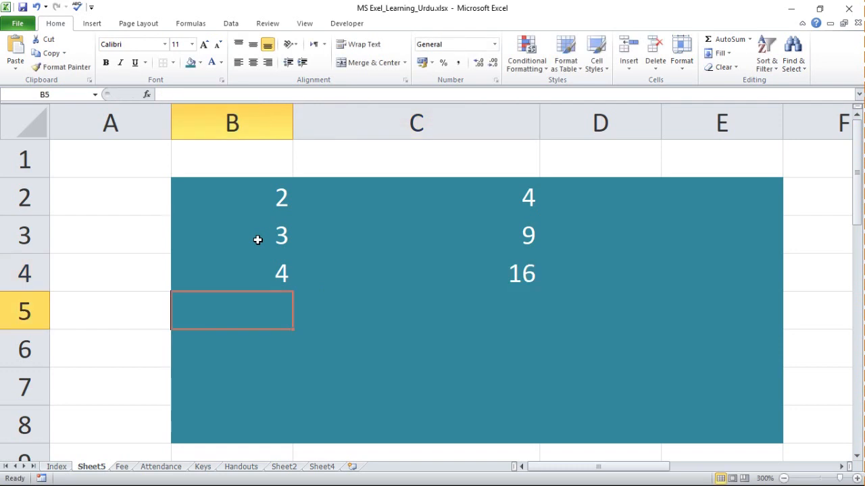
left_click_drag(257, 239, 491, 280)
key("Delete")
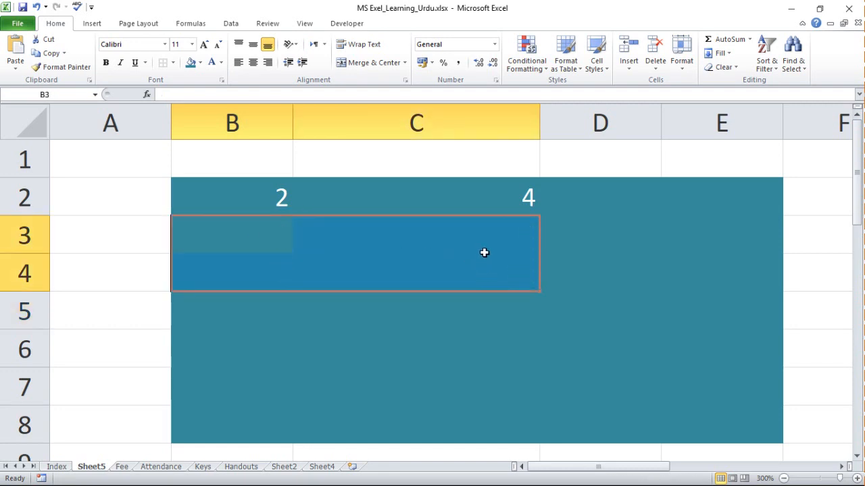
Replace the value in cell C2 with the formula =B2*B2 to square cell B2.
left_click(525, 194)
type("=")
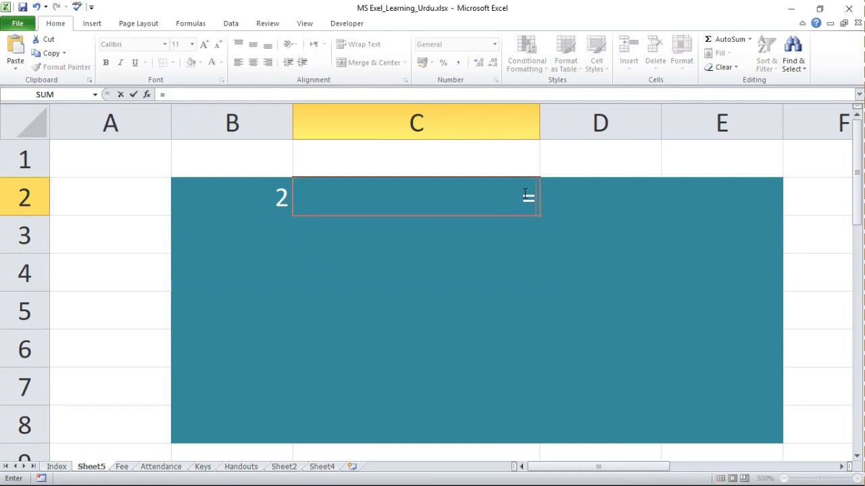
left_click(247, 199)
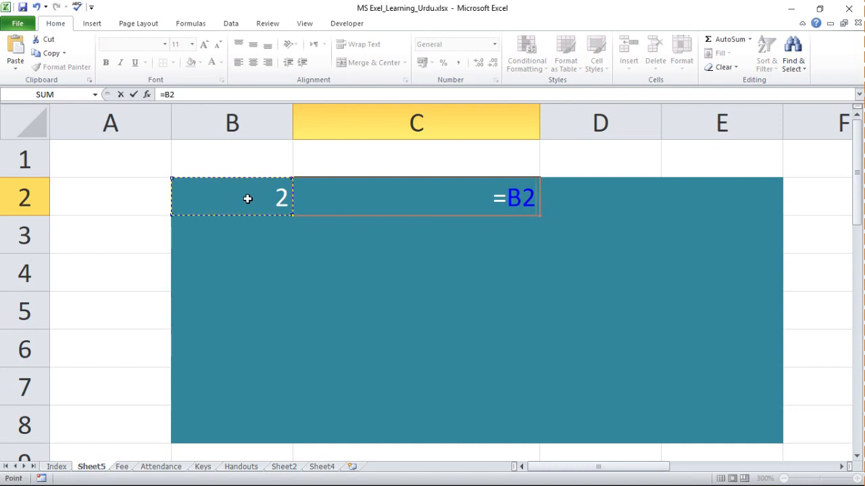
type("*")
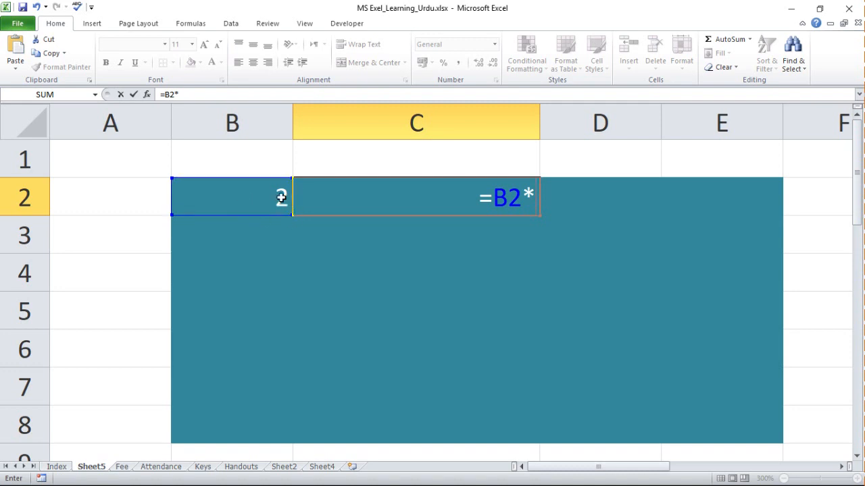
left_click(270, 195)
key("Return")
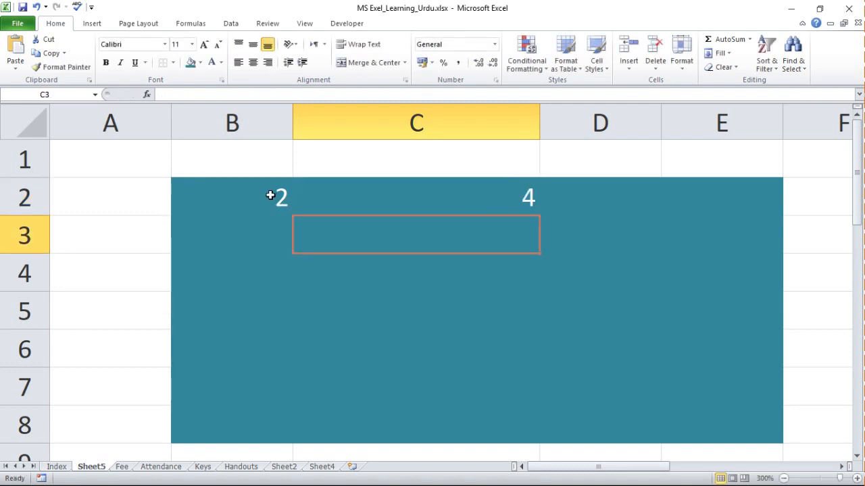
Fill B2:B8 with the series 2 to 8 by entering 3 in B3 and extending the pattern, and narrow column B.
left_click(277, 233)
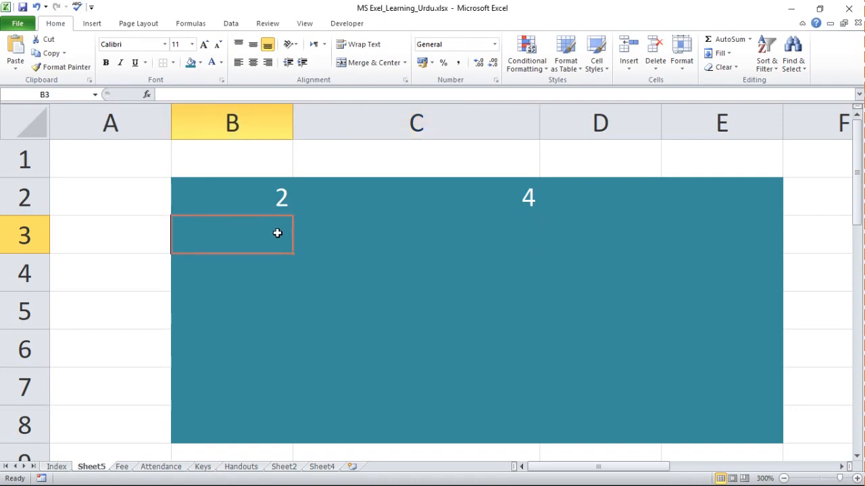
type("3")
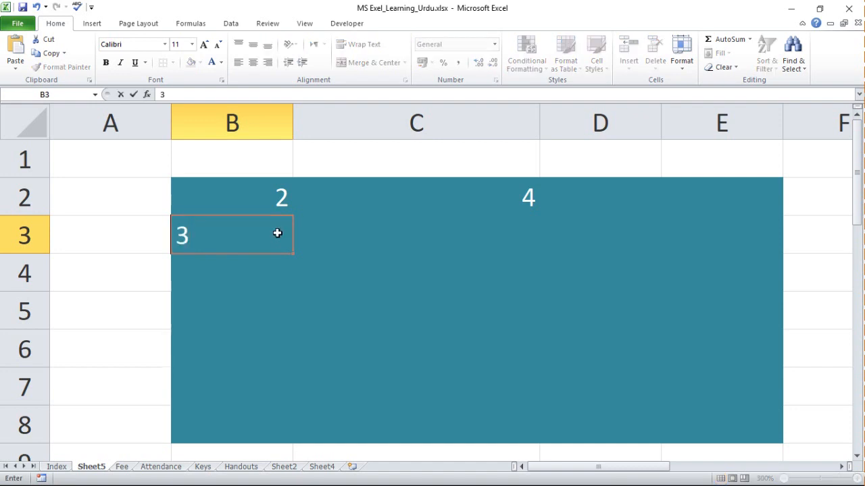
key("Return")
left_click_drag(280, 196, 309, 448)
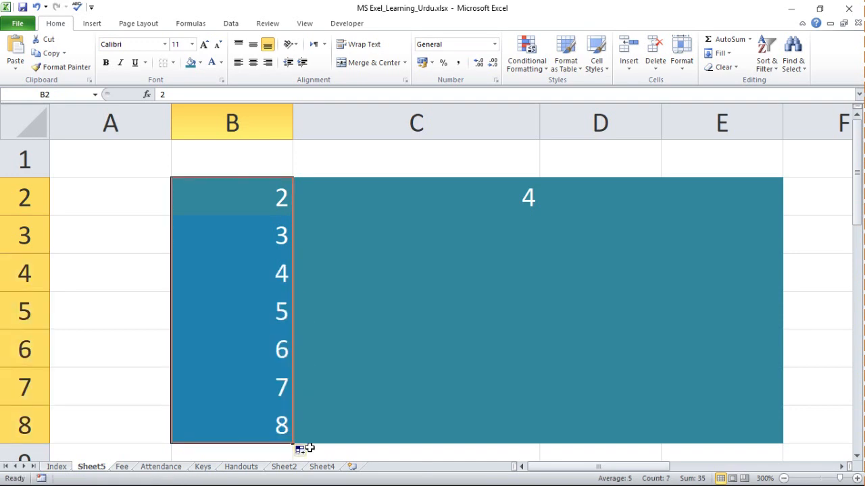
left_click_drag(292, 124, 238, 125)
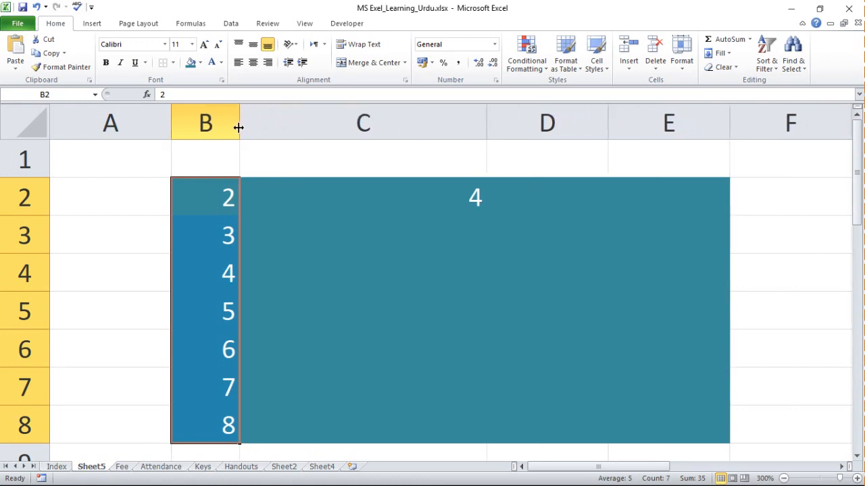
Enter the formula =B2*B2 in cell C3, repeating the one in C2, and compare the formulas of both cells.
left_click(453, 202)
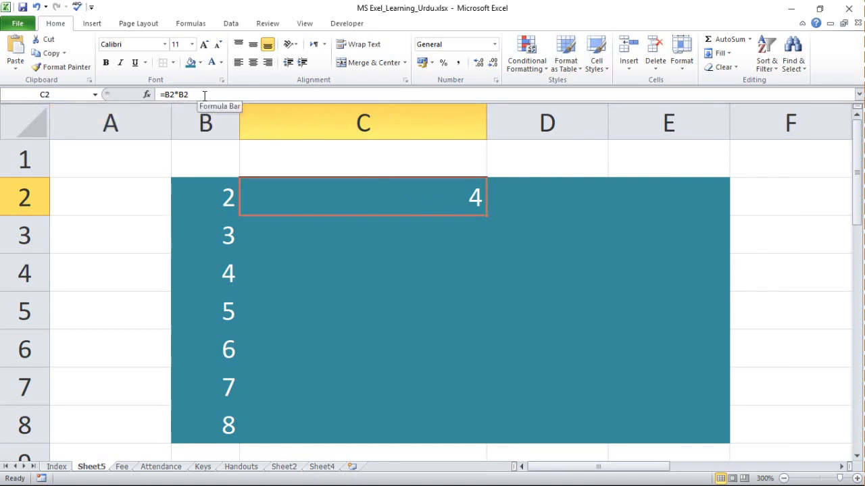
left_click(365, 246)
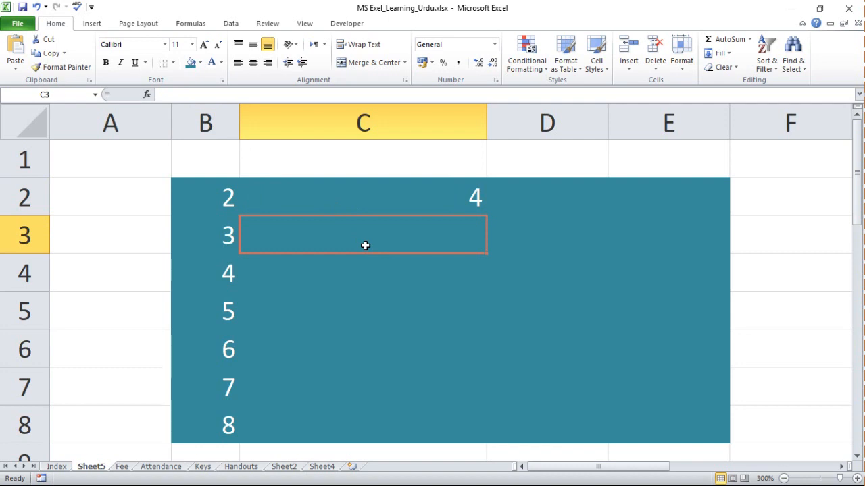
left_click(230, 231)
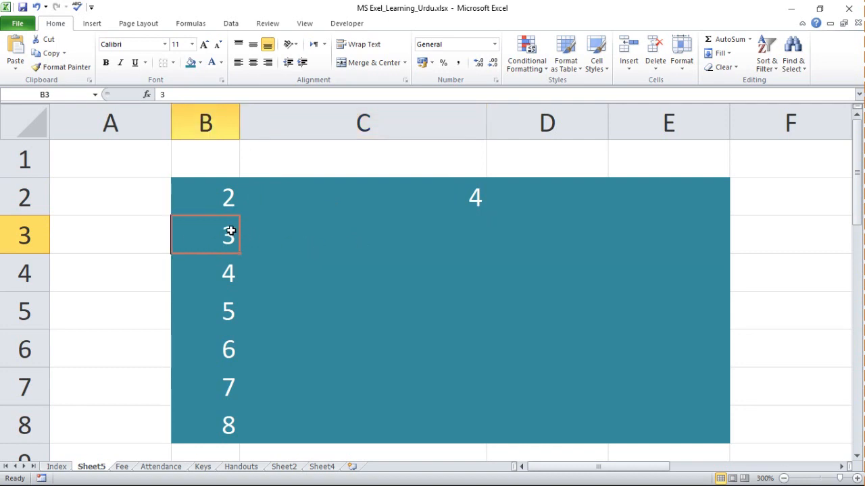
left_click(384, 244)
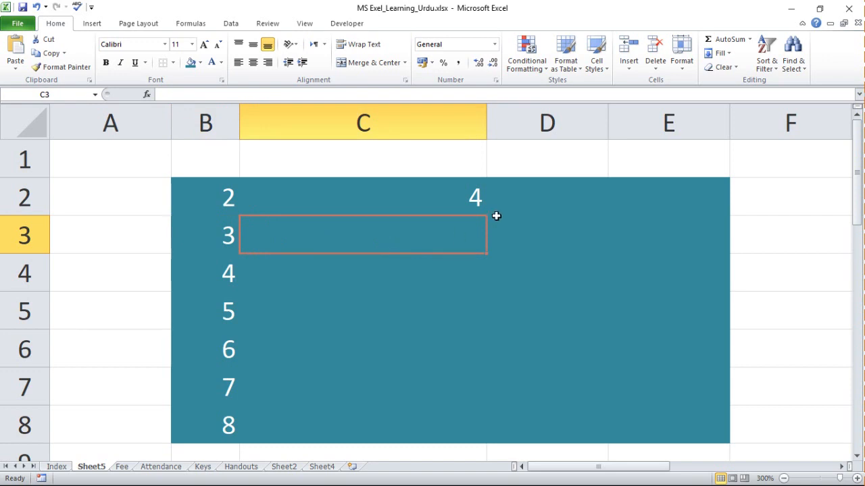
left_click(477, 198)
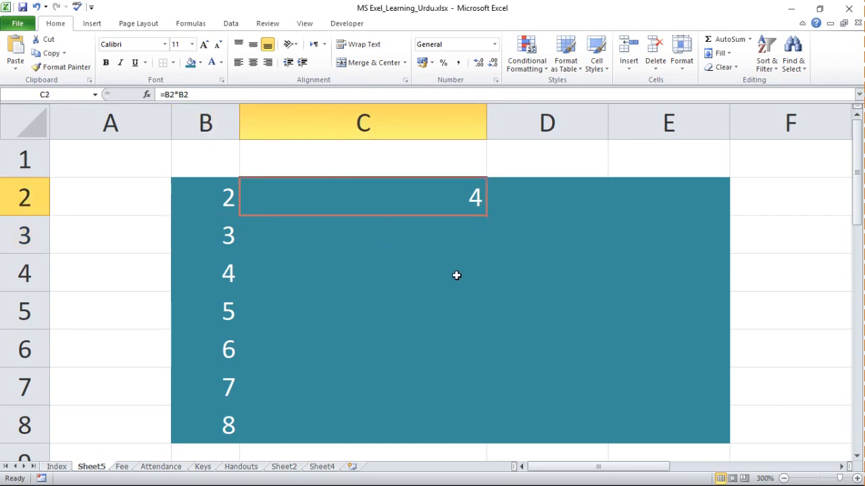
left_click(479, 228)
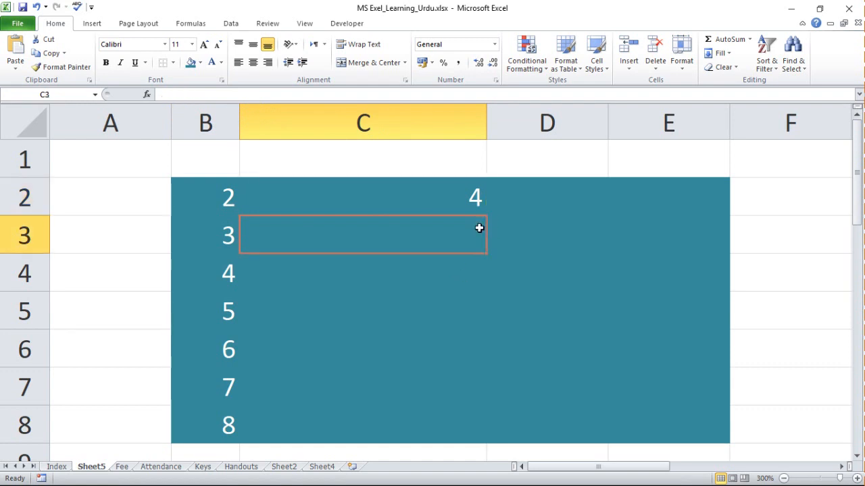
type("=")
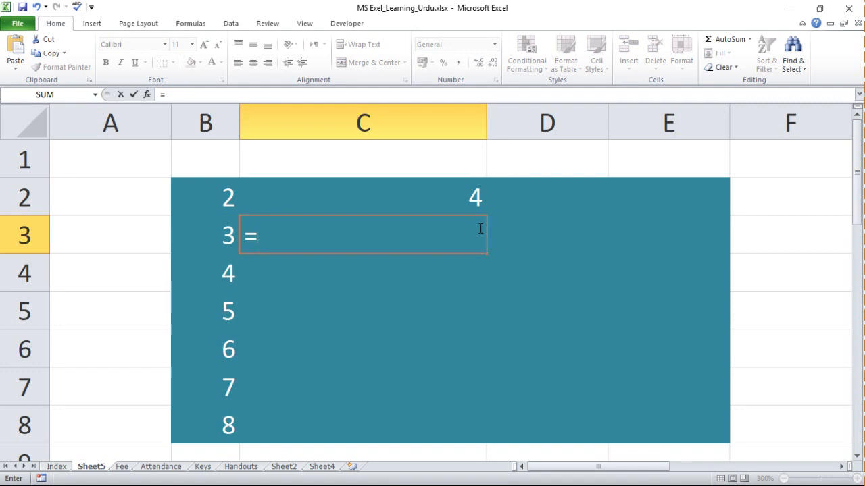
type("b2*b2")
key("Return")
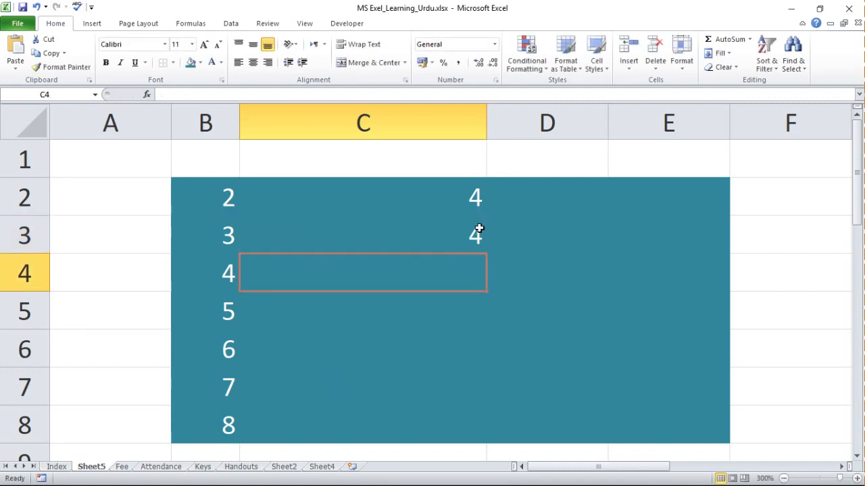
left_click(479, 229)
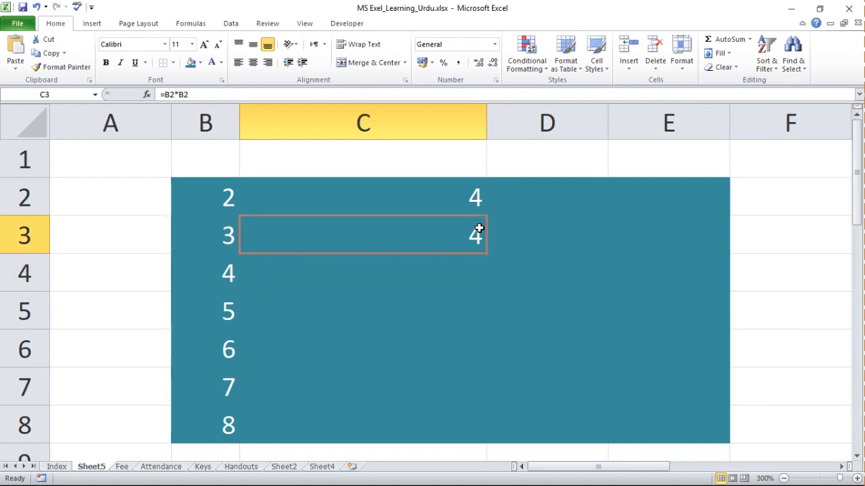
left_click(475, 196)
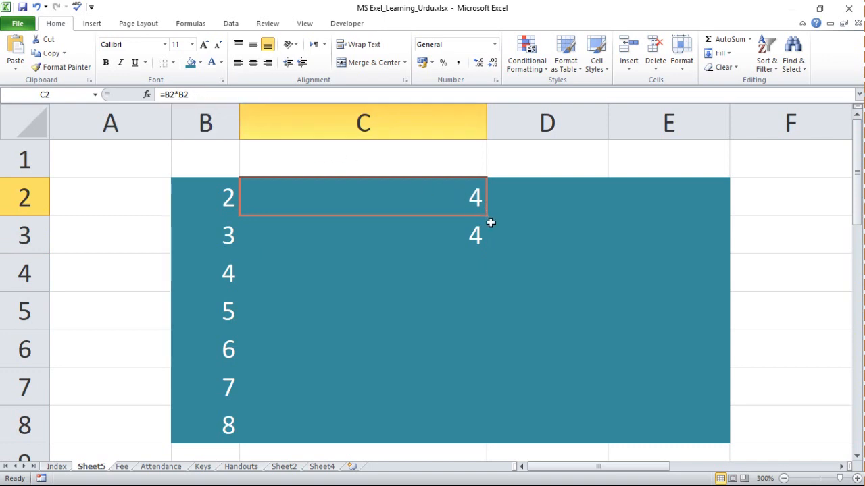
Replace the formula in cell C3 with =B3*B3 to square the number in B3.
left_click(466, 244)
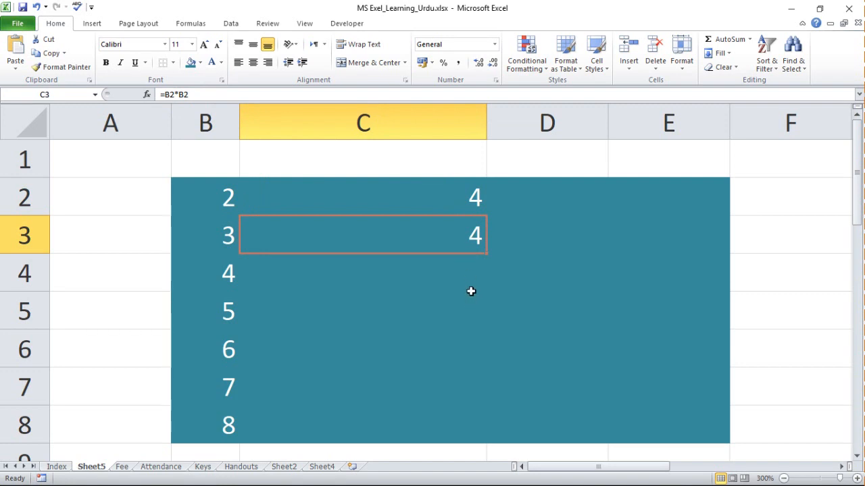
key("Delete")
type("=")
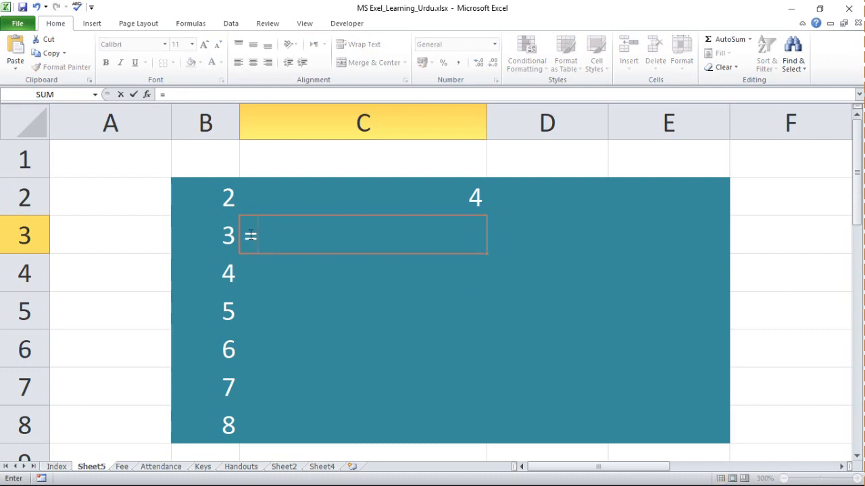
left_click(217, 233)
type("*")
left_click(219, 236)
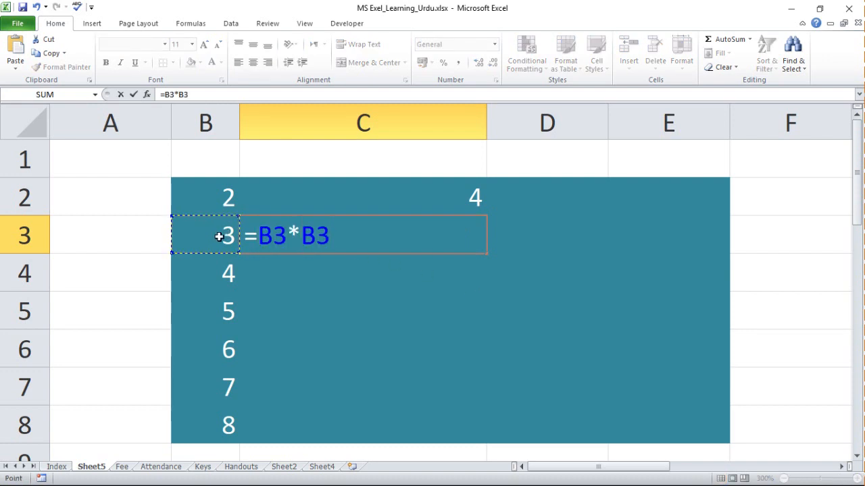
key("Return")
Enter the formula =B4*B4 in cell C4 to square the number in B4.
type("=c")
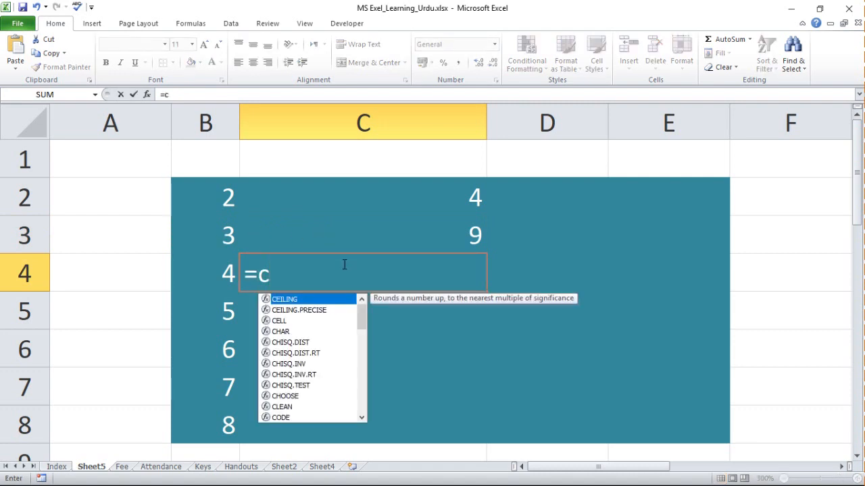
key("BackSpace")
type("b")
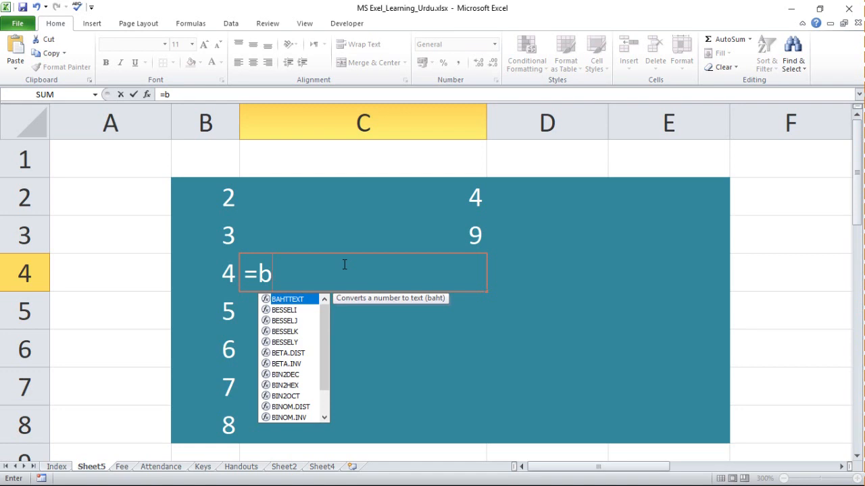
type("4*b")
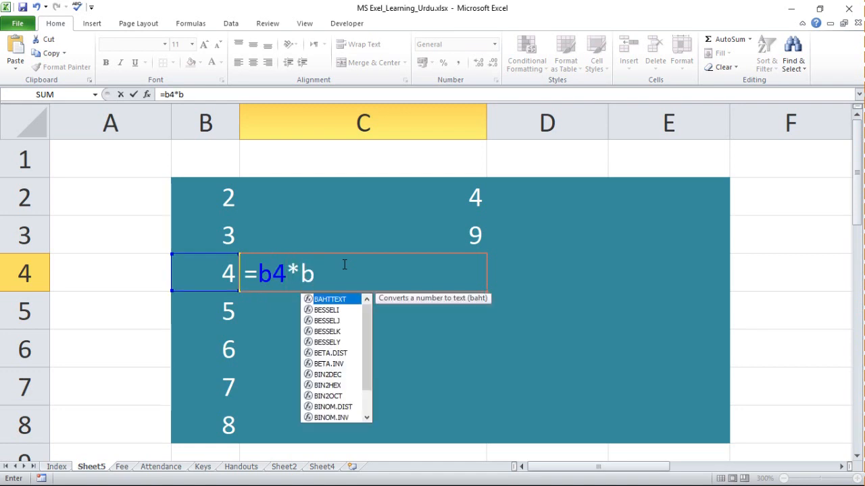
type("4")
key("Return")
Enter the formula =B5*B5 in cell C5 to square the number in B5.
type("=")
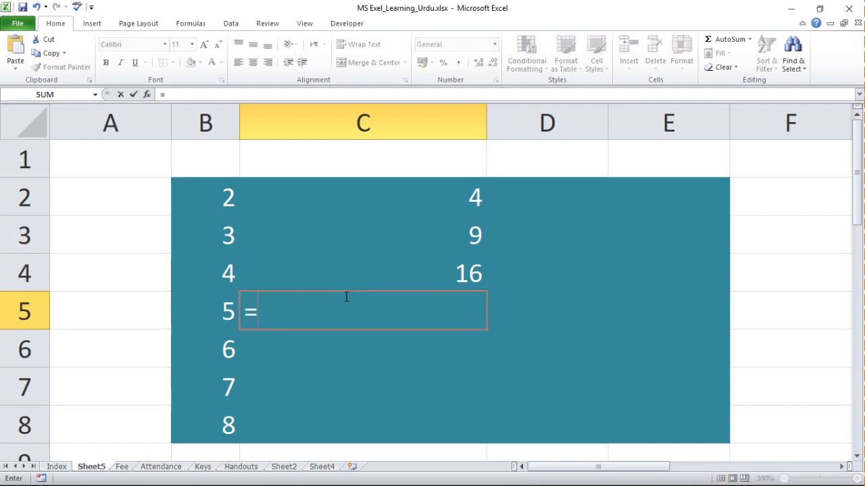
left_click(213, 318)
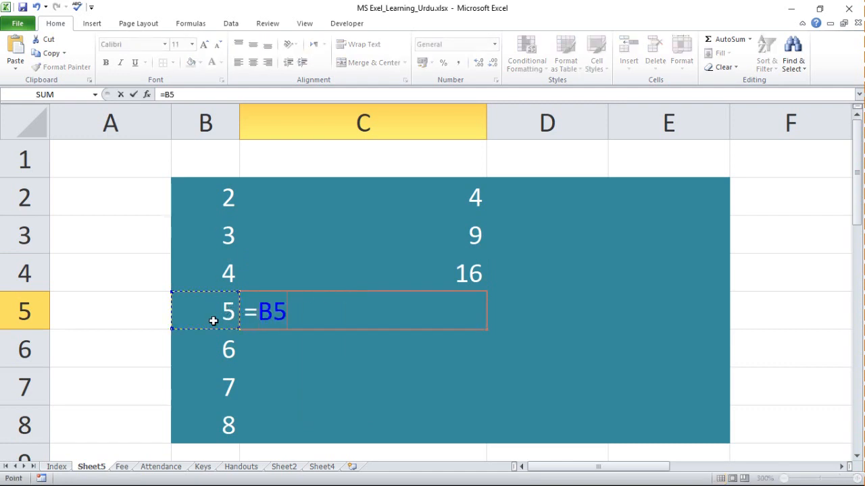
type("*")
left_click(216, 311)
key("Return")
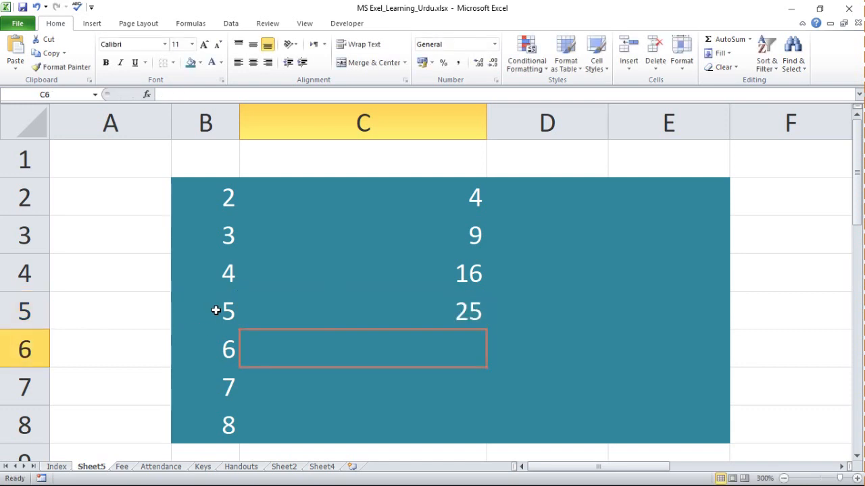
Enter the formula =B6*B6 in cell C6 to square the number in B6.
type("=")
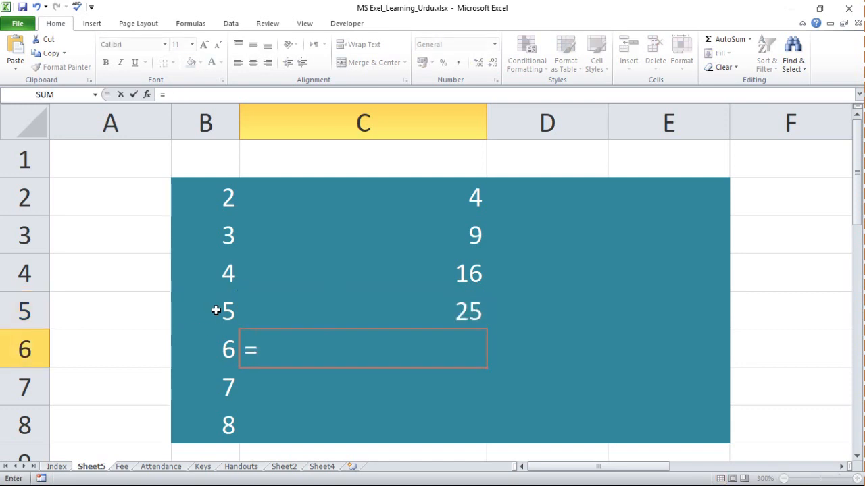
left_click(219, 346)
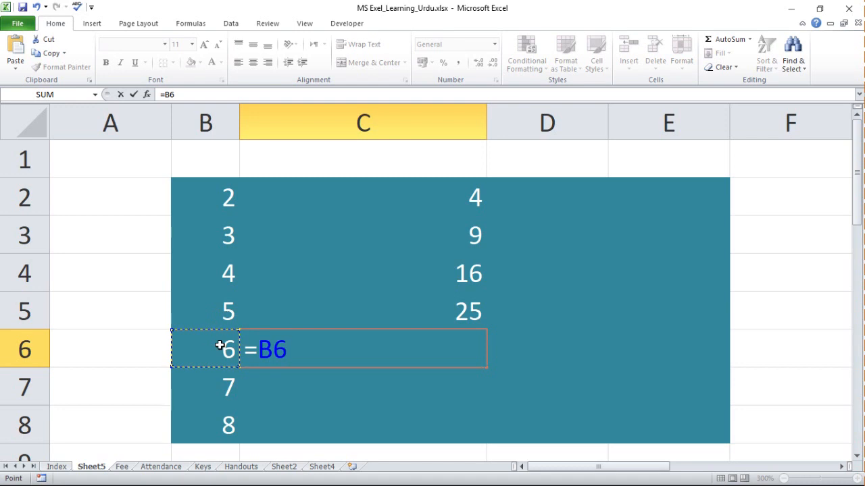
type("*")
left_click(203, 349)
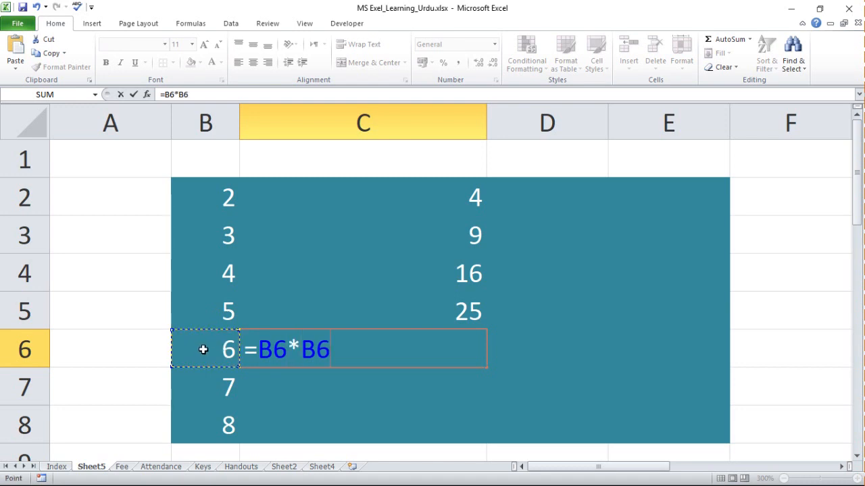
key("Return")
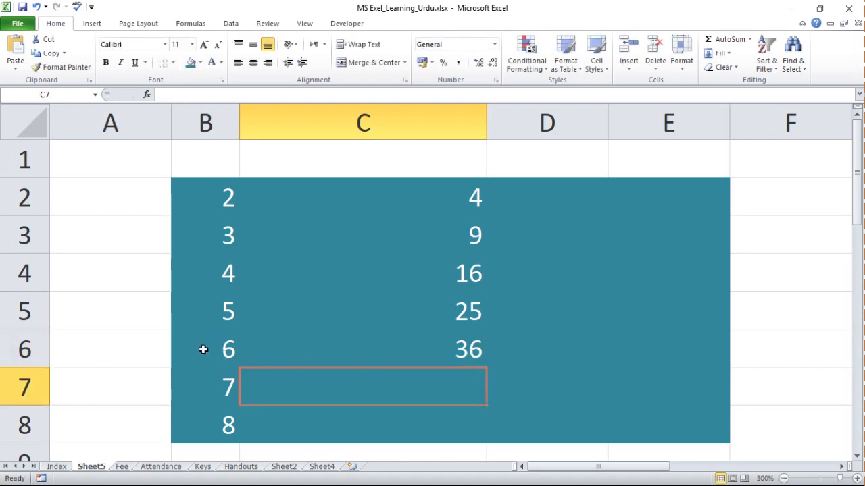
Enter the formula =B7*B7 in cell C7 to square the number in B7.
type("=")
left_click(208, 381)
type("*")
left_click(209, 388)
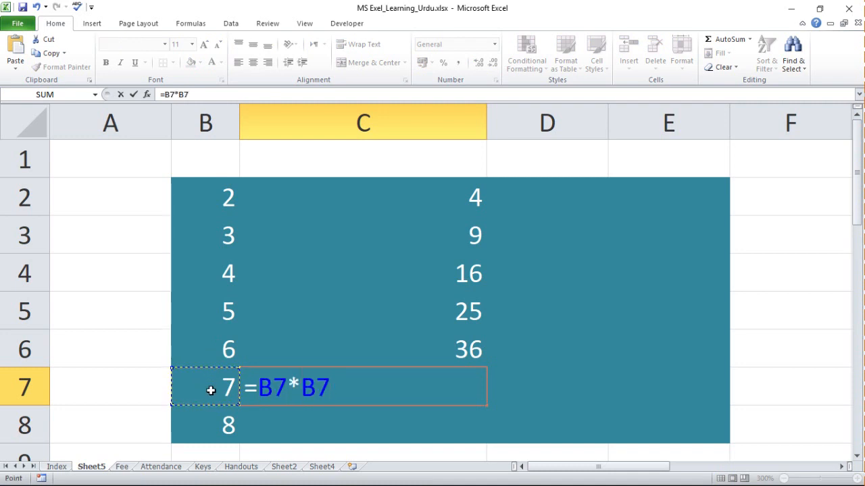
key("Return")
Enter the formula =B8*B8 in cell C8 to square the number in B8.
type("=")
left_click(219, 423)
type("*")
left_click(219, 424)
key("Return")
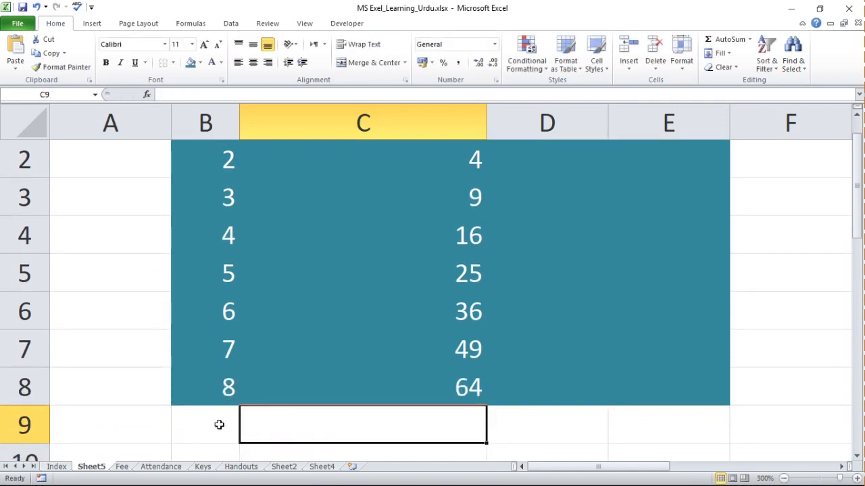
Go through the column C cells one by one and examine the formula stored in each.
key("Up")
key("Up")
key("Up")
key("Up")
key("Up")
key("Up")
key("Up")
key("Up")
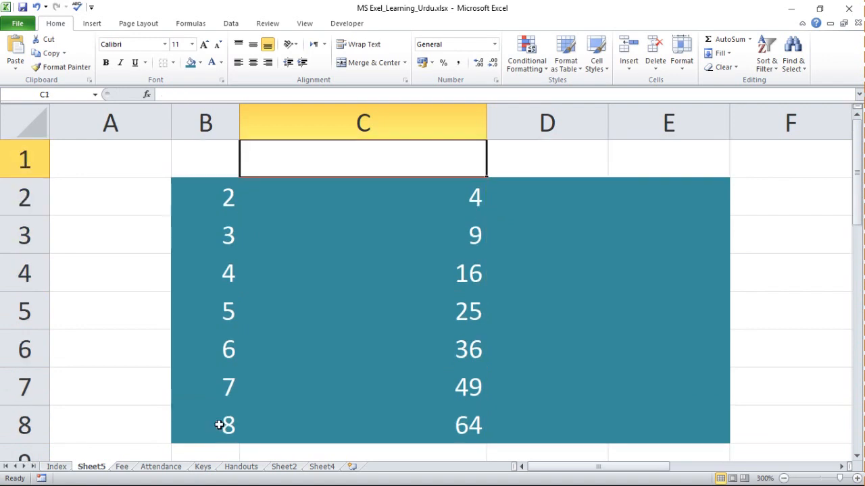
key("Down")
key("Down")
key("Down")
key("Down")
key("Down")
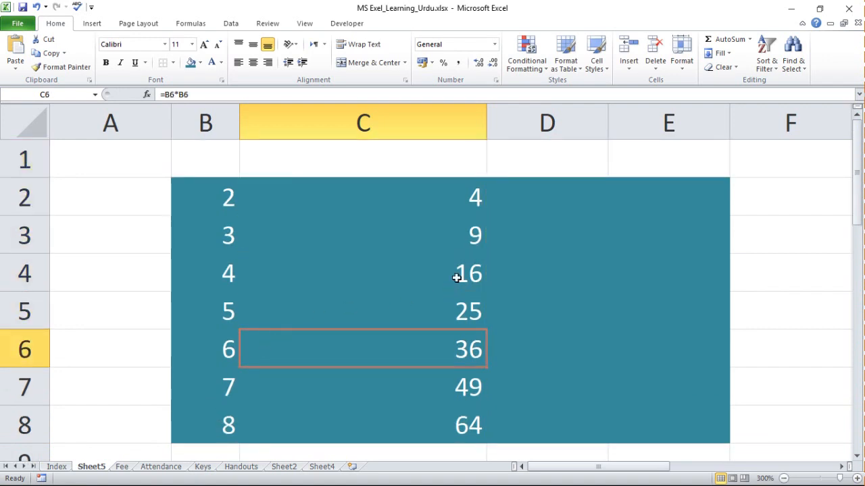
left_click(472, 250)
left_click_drag(467, 246, 464, 317)
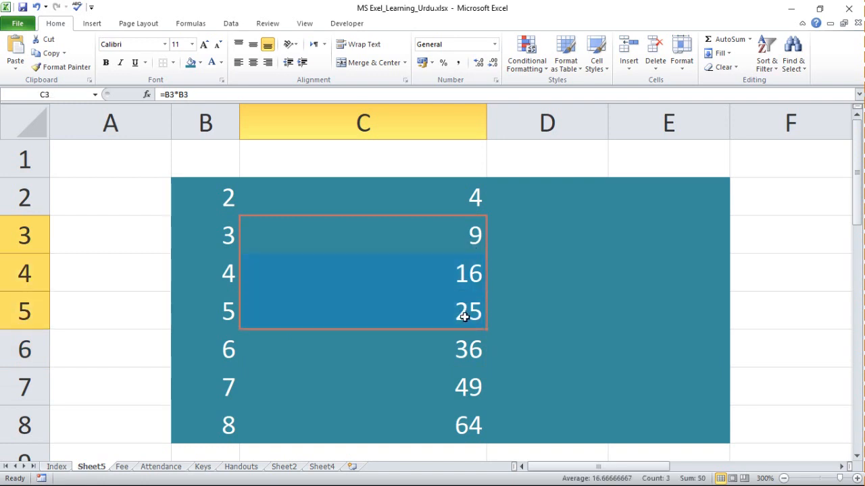
Extend the list of numbers by entering 9 in cell B9, directly below the 8.
key("Down")
key("Down")
key("Down")
key("Down")
key("Down")
key("Down")
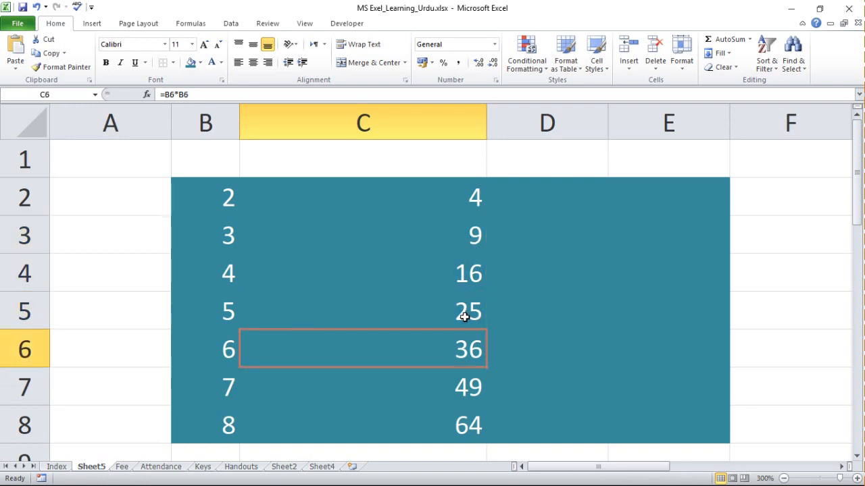
key("Left")
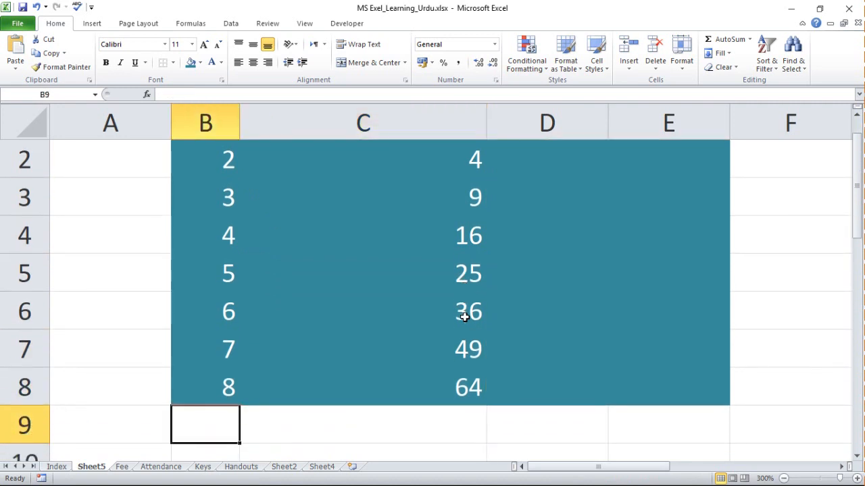
type("9")
key("Right")
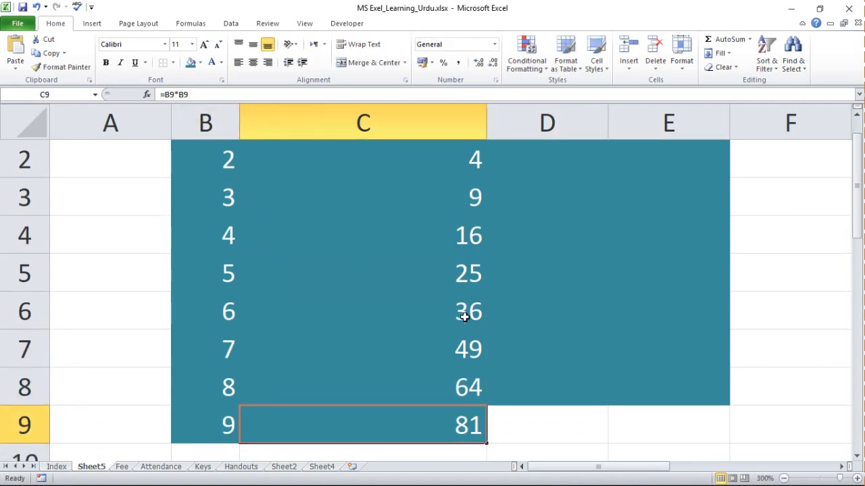
Replace the formula in cell C9 with =B88.
type("=")
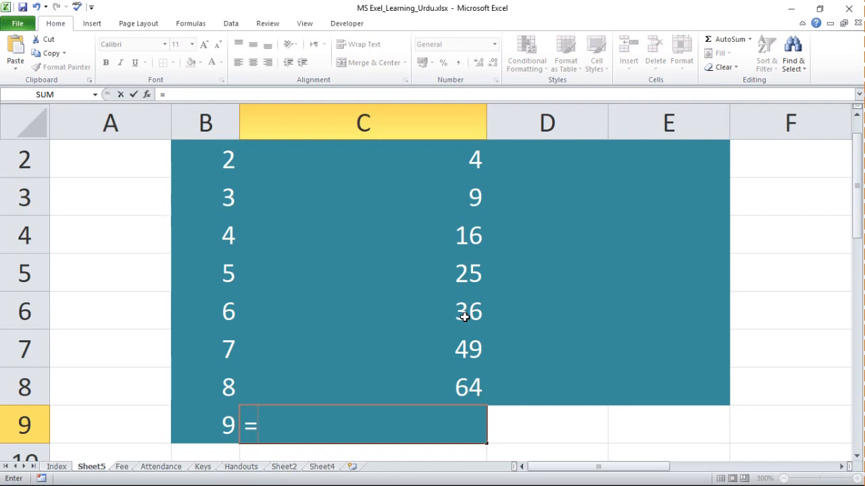
left_click(235, 384)
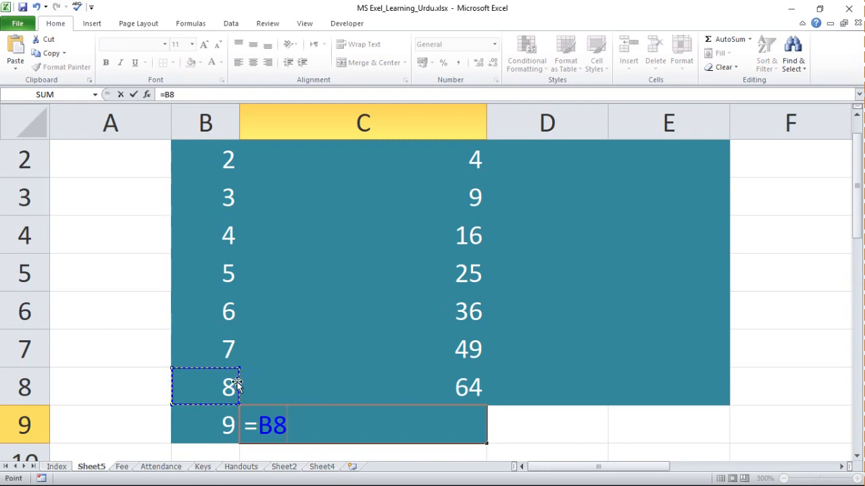
type("8")
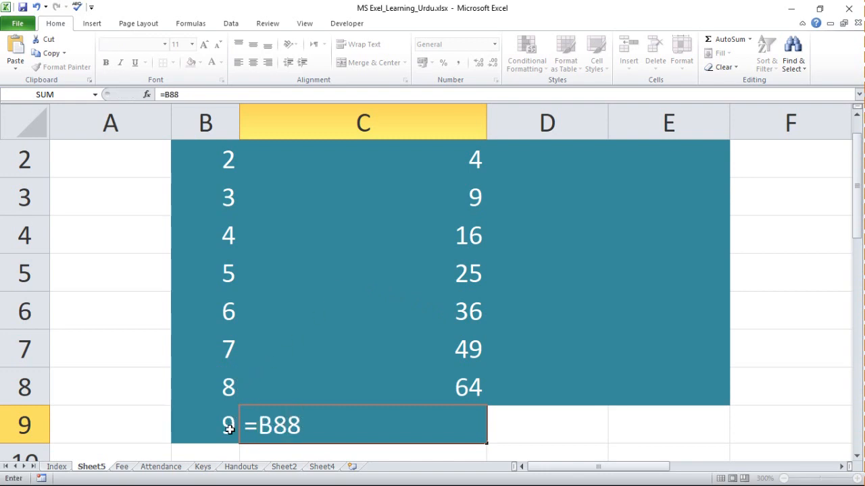
key("Return")
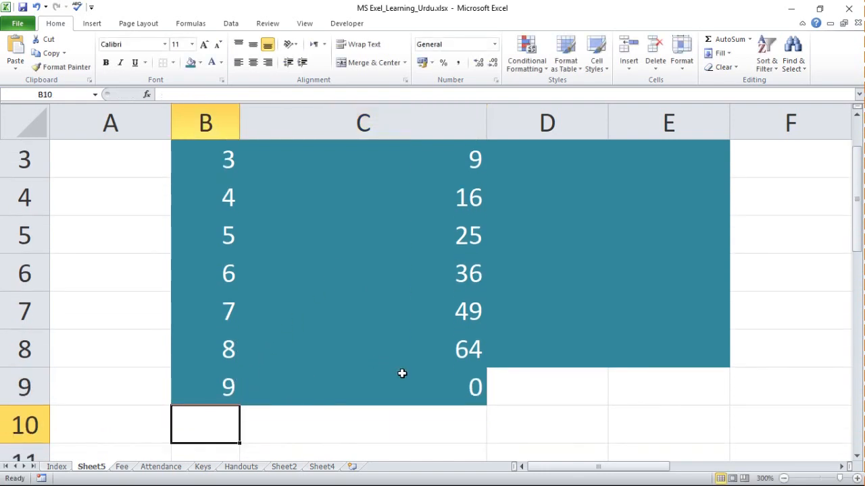
left_click(419, 397)
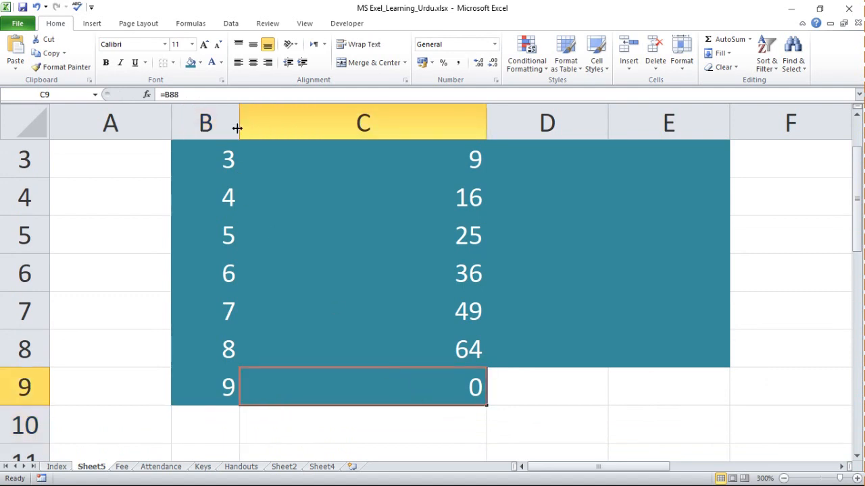
left_click(240, 94)
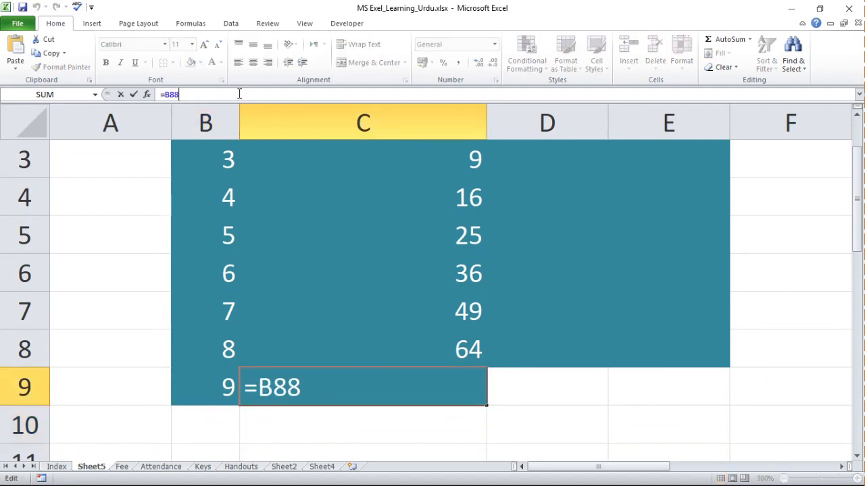
type("*")
key("Escape")
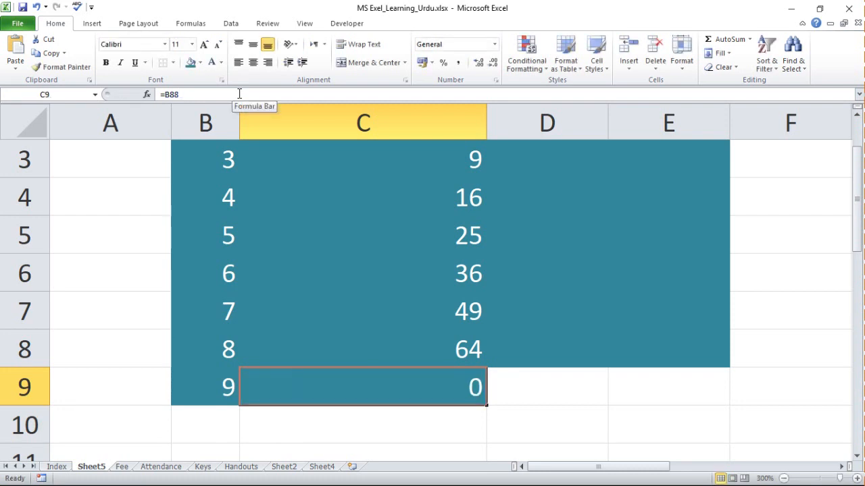
Overwrite cell C9 with the formula =B8*B9 to multiply the last two numbers in column B, and check the stored formula.
type("=")
left_click(217, 353)
type("*")
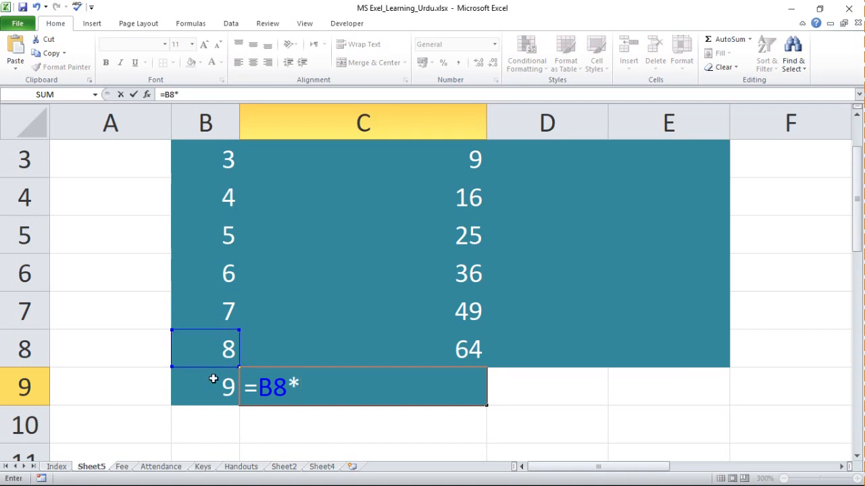
left_click(217, 397)
key("Return")
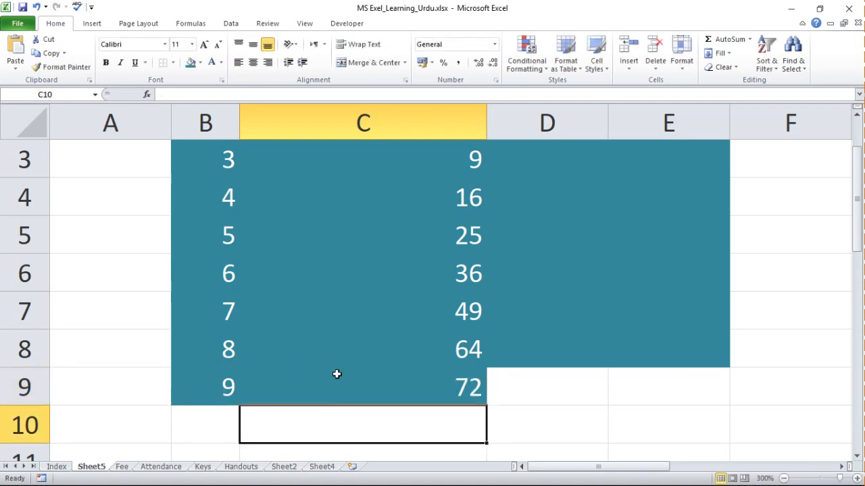
left_click(382, 386)
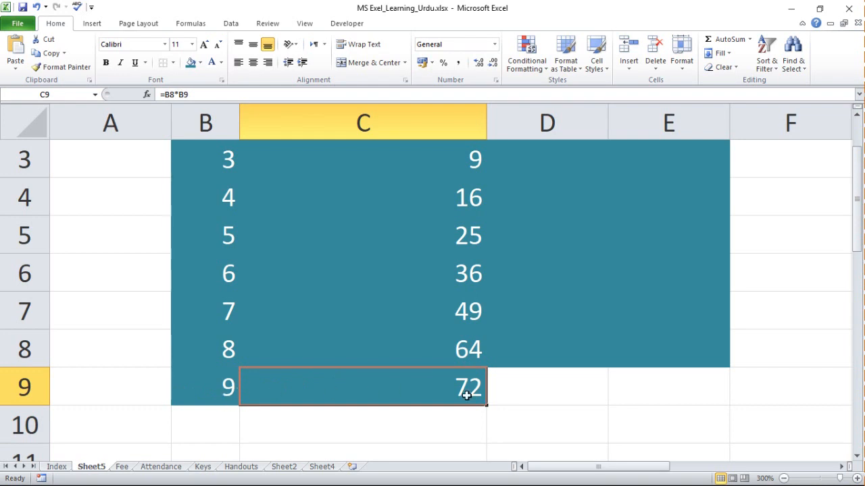
Clear the formulas in C3:C10, keeping only the one in C2, and return to the first row.
key("Up")
key("Up")
key("Up")
key("Up")
key("Up")
key("Up")
key("Up")
key("Up")
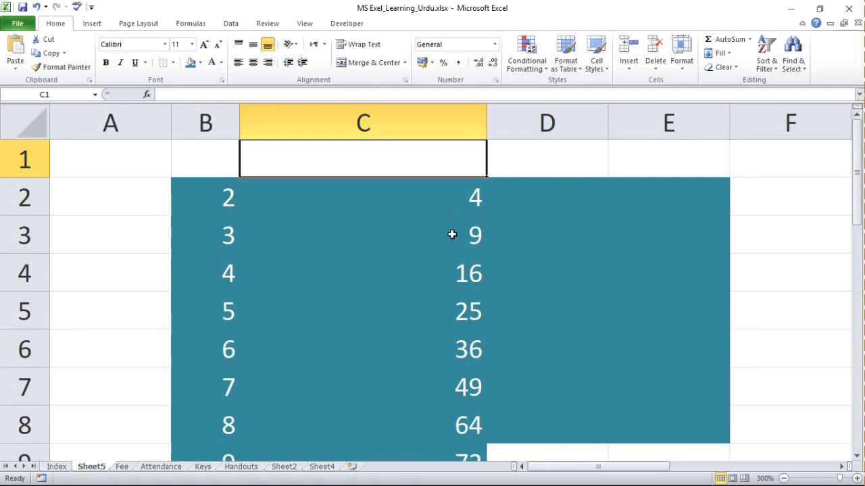
left_click_drag(453, 235, 463, 446)
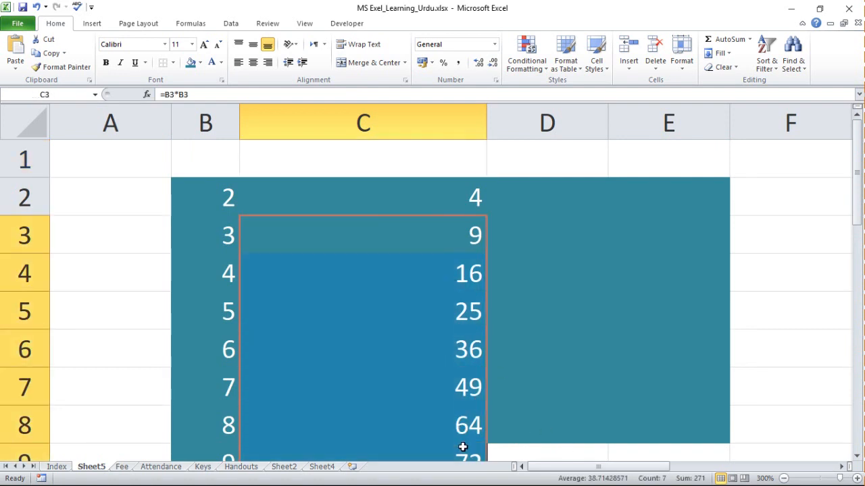
key("shift+Down")
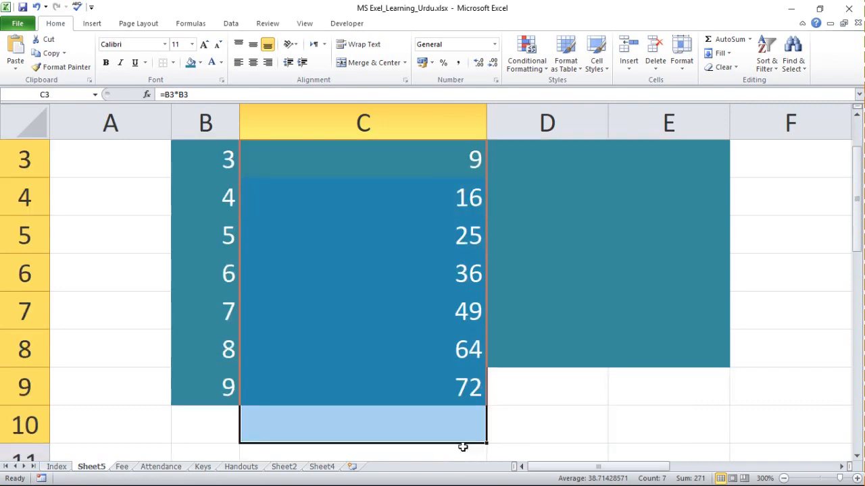
key("Delete")
left_click(600, 396)
key("Up")
key("Up")
key("Up")
key("Up")
key("Up")
key("Up")
key("Up")
key("Up")
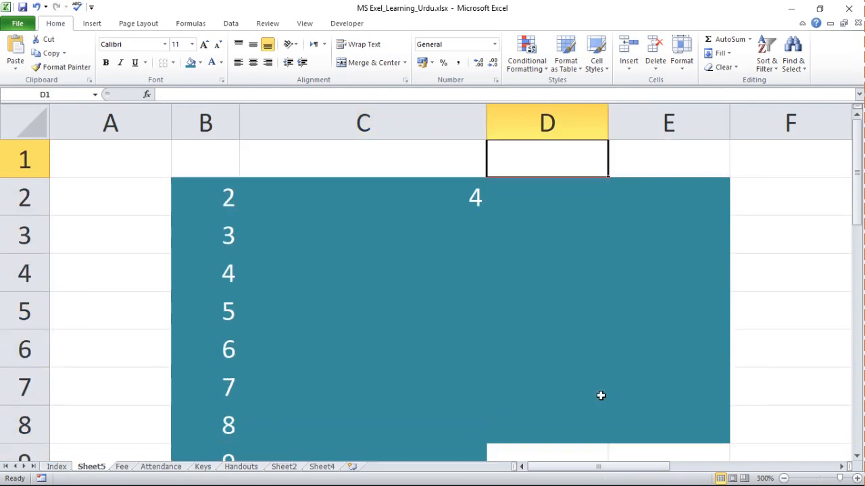
Fill the squaring formula from C2 down into C3 and check the copied formula in C3.
left_click(439, 200)
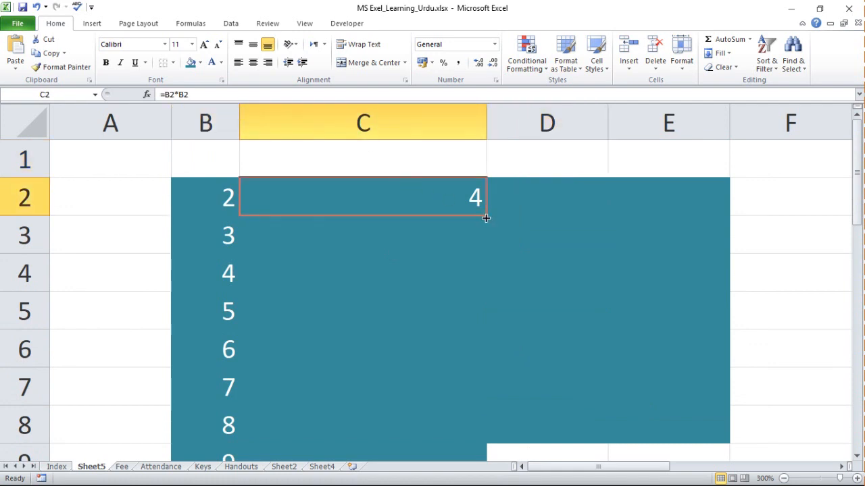
left_click_drag(486, 217, 488, 241)
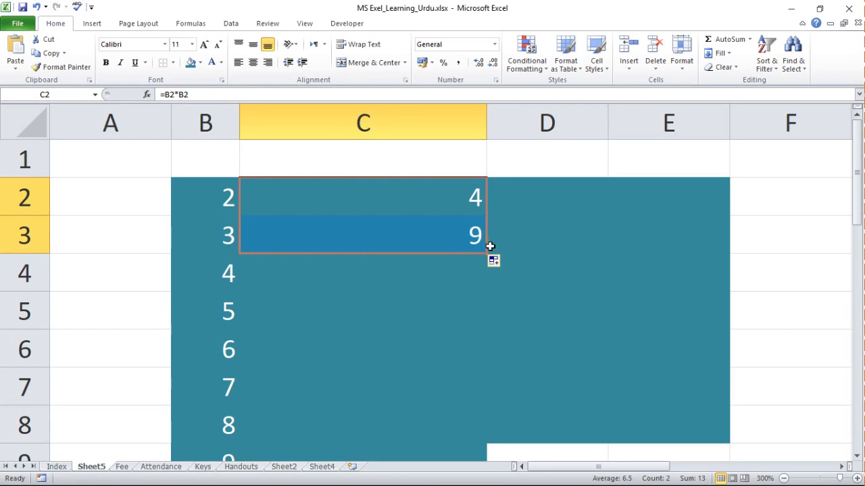
left_click(459, 237)
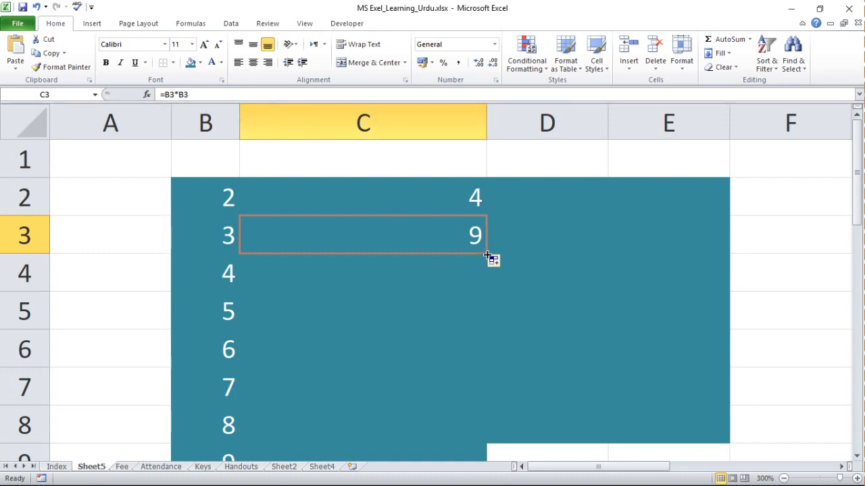
Fill the formula from C3 down to C9 to square the remaining numbers in column B, and return to the top rows.
left_click_drag(487, 254, 471, 394)
left_click(569, 339)
key("Up")
key("Up")
key("Up")
key("Up")
key("Up")
key("Up")
key("Up")
Compare the formulas in C4, C5 and C2 to examine how their cell references follow each row.
key("Down")
key("Down")
key("Down")
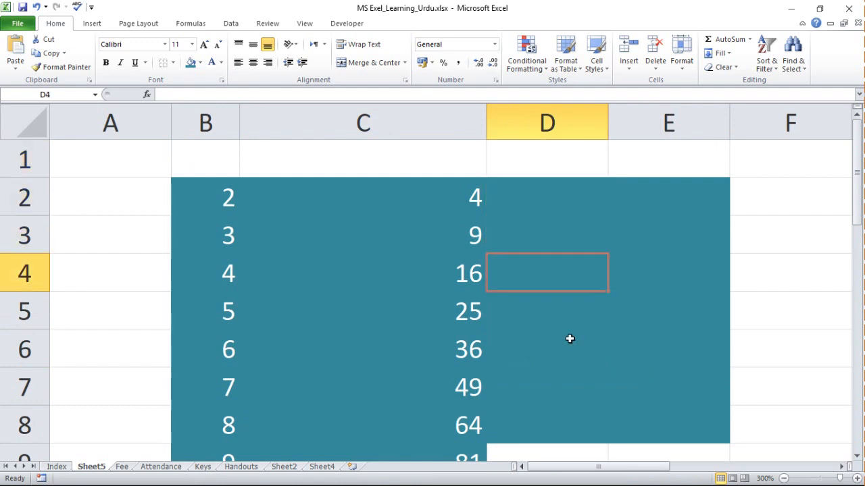
key("Left")
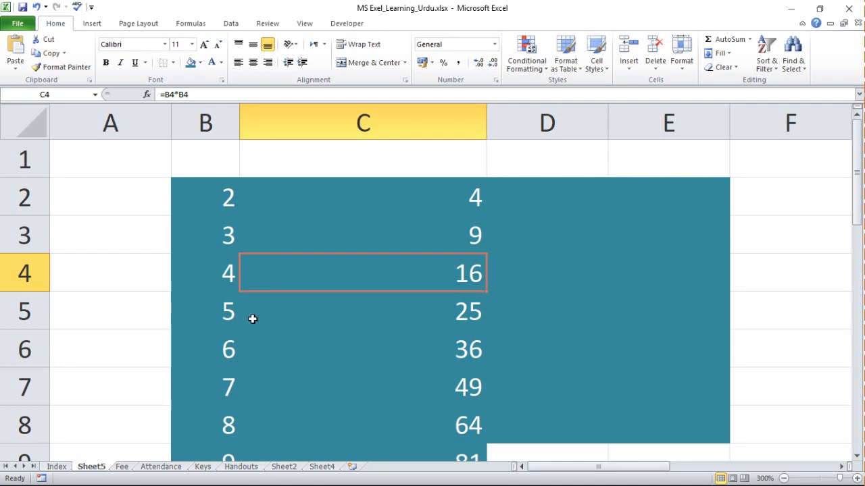
left_click(394, 317)
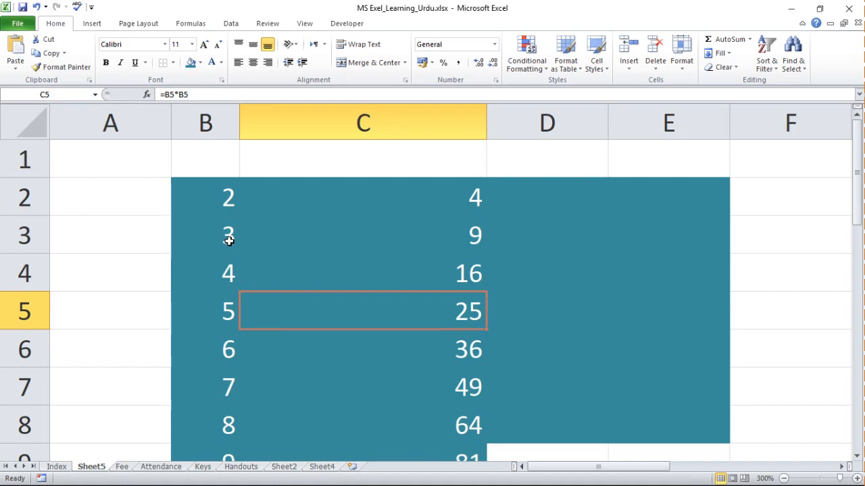
left_click(440, 200)
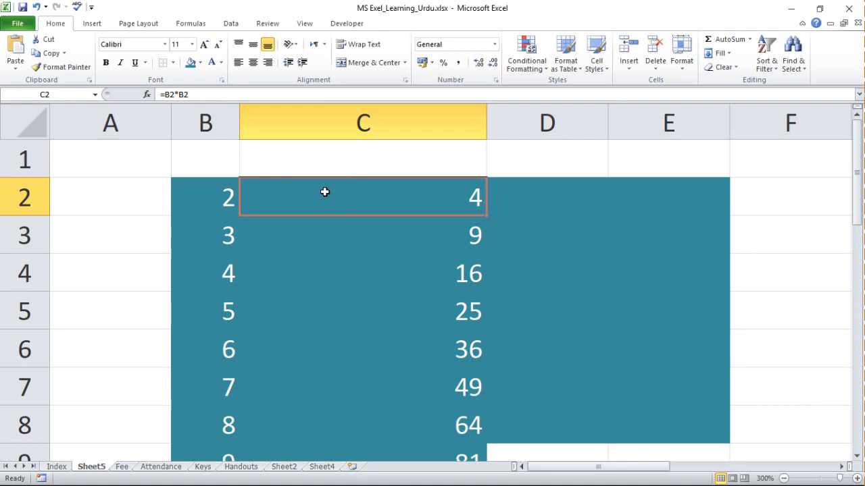
left_click(457, 288)
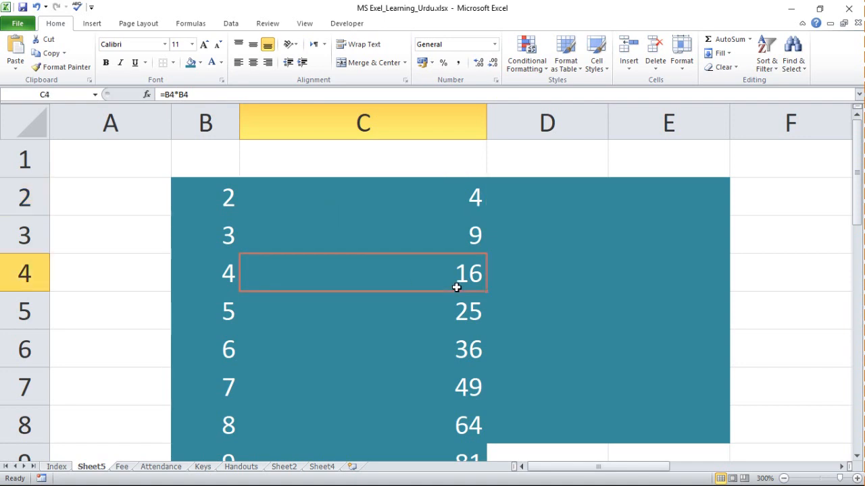